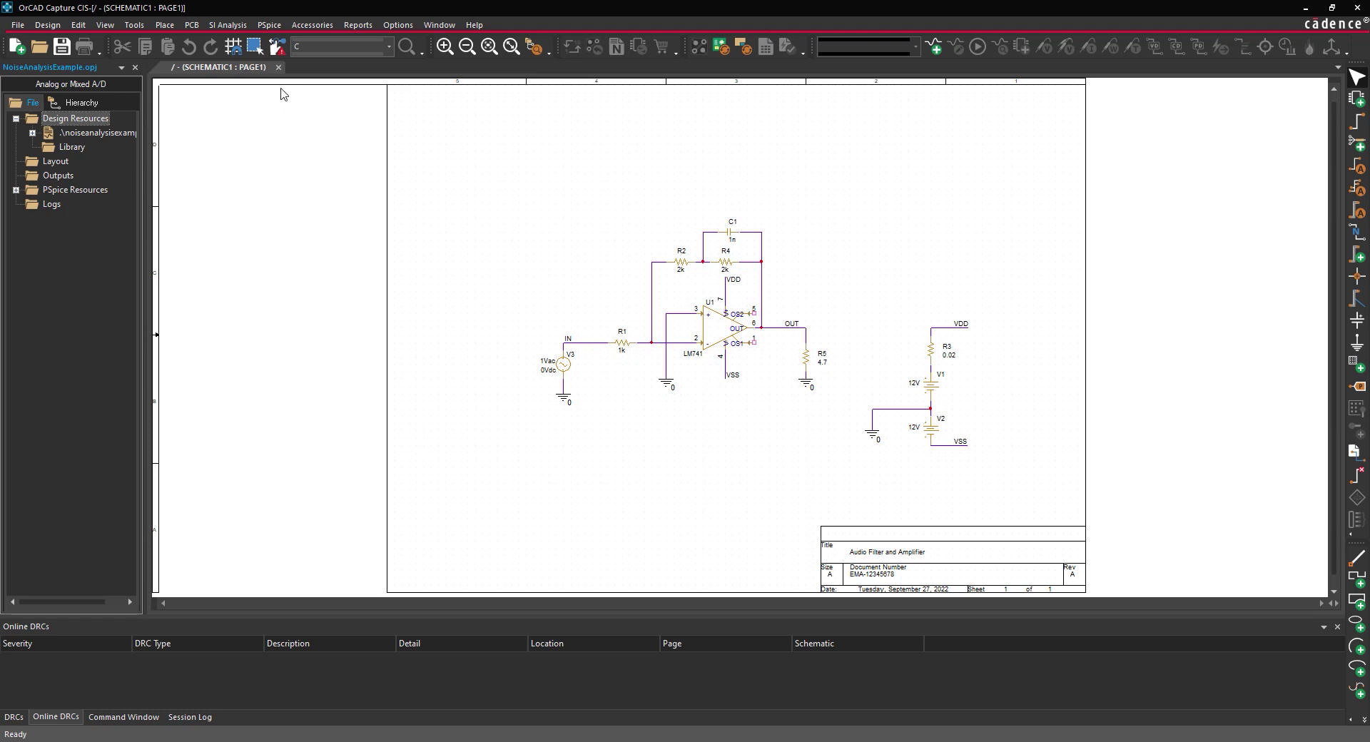
Create a new simulation profile named AC_Noise_Analysis using the OrCAD PSpice Designer suite.
left_click(273, 29)
left_click(283, 44)
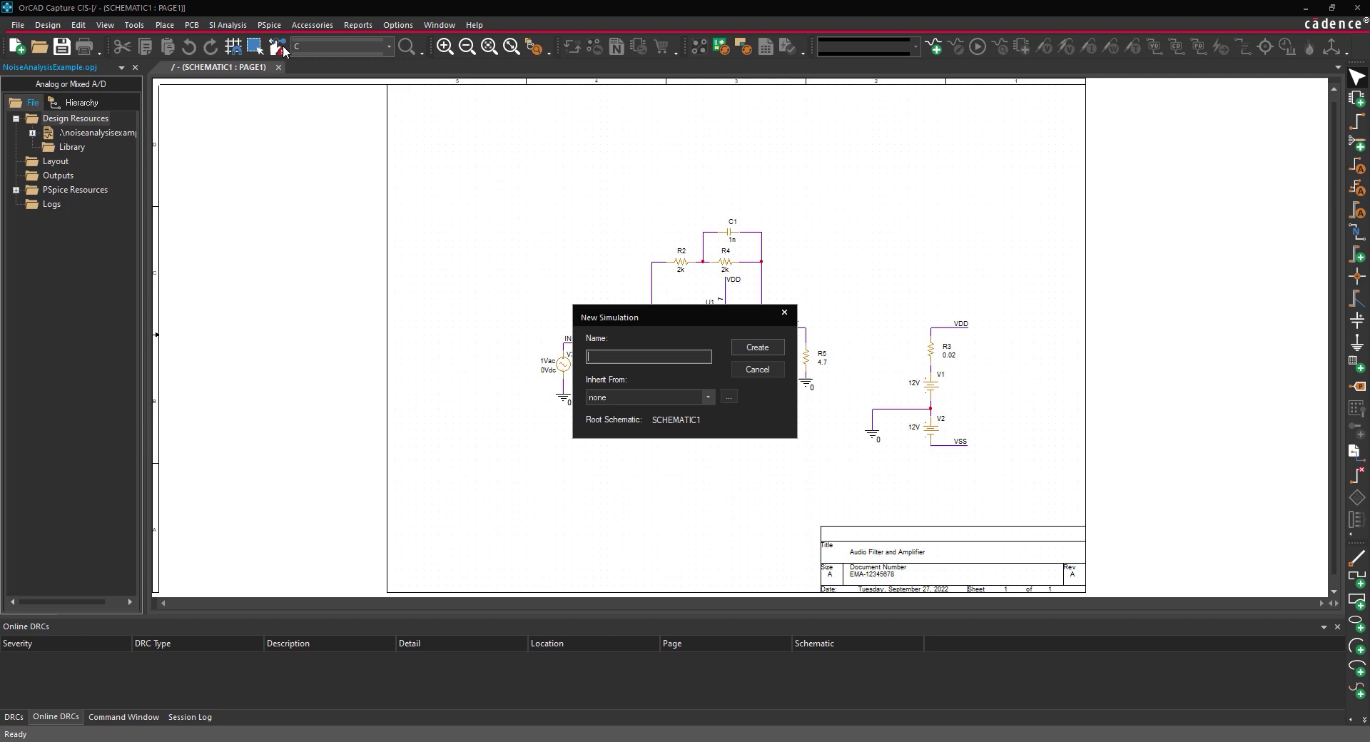
type("AC_Noise_Analysis")
left_click(750, 353)
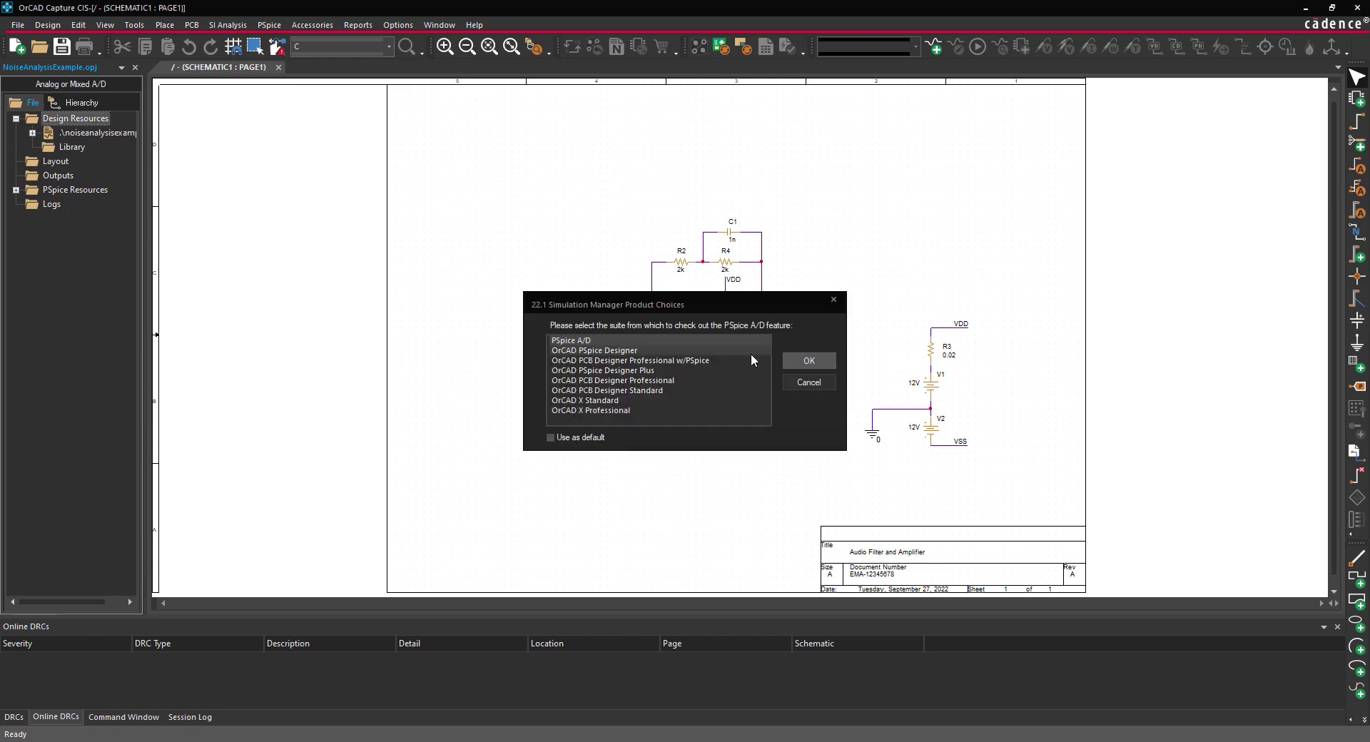
left_click(700, 351)
left_click(796, 362)
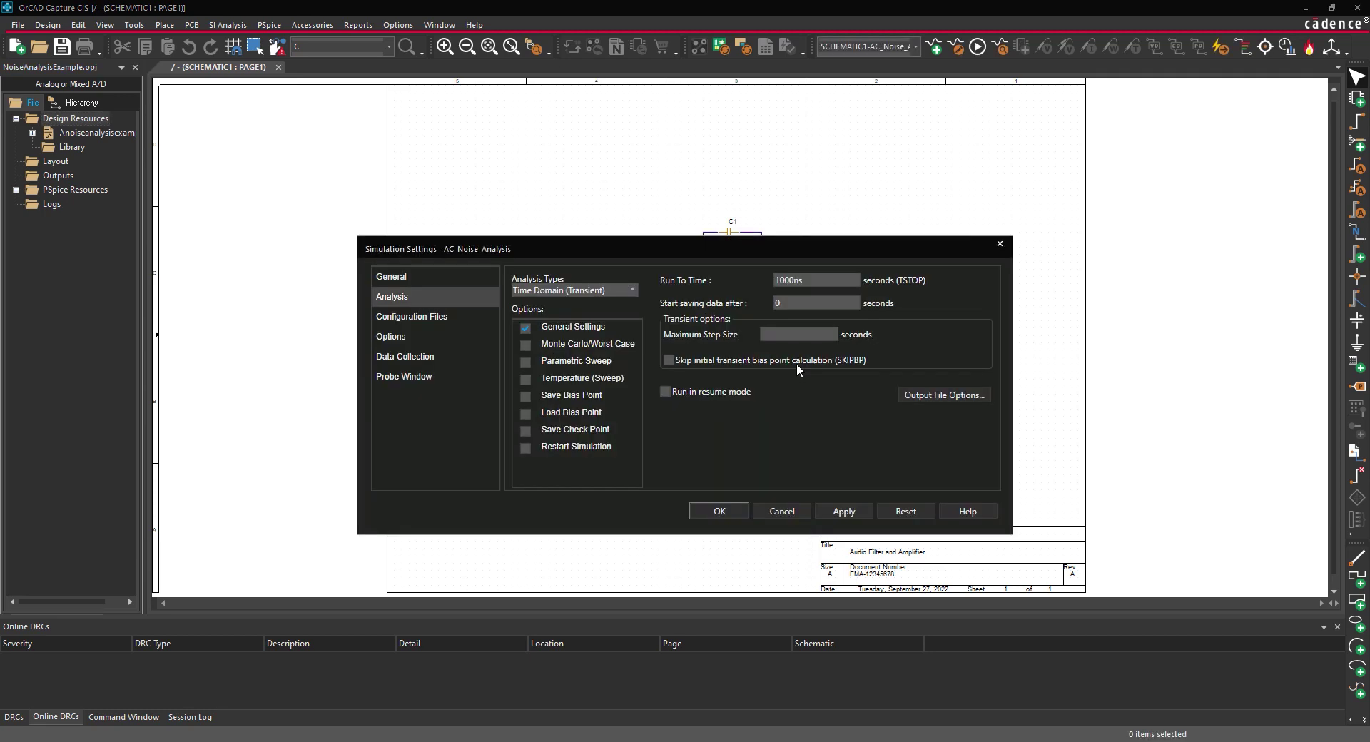
Set the analysis to AC Sweep/Noise from 10k to 1MEG at 5 points per decade.
left_click(631, 289)
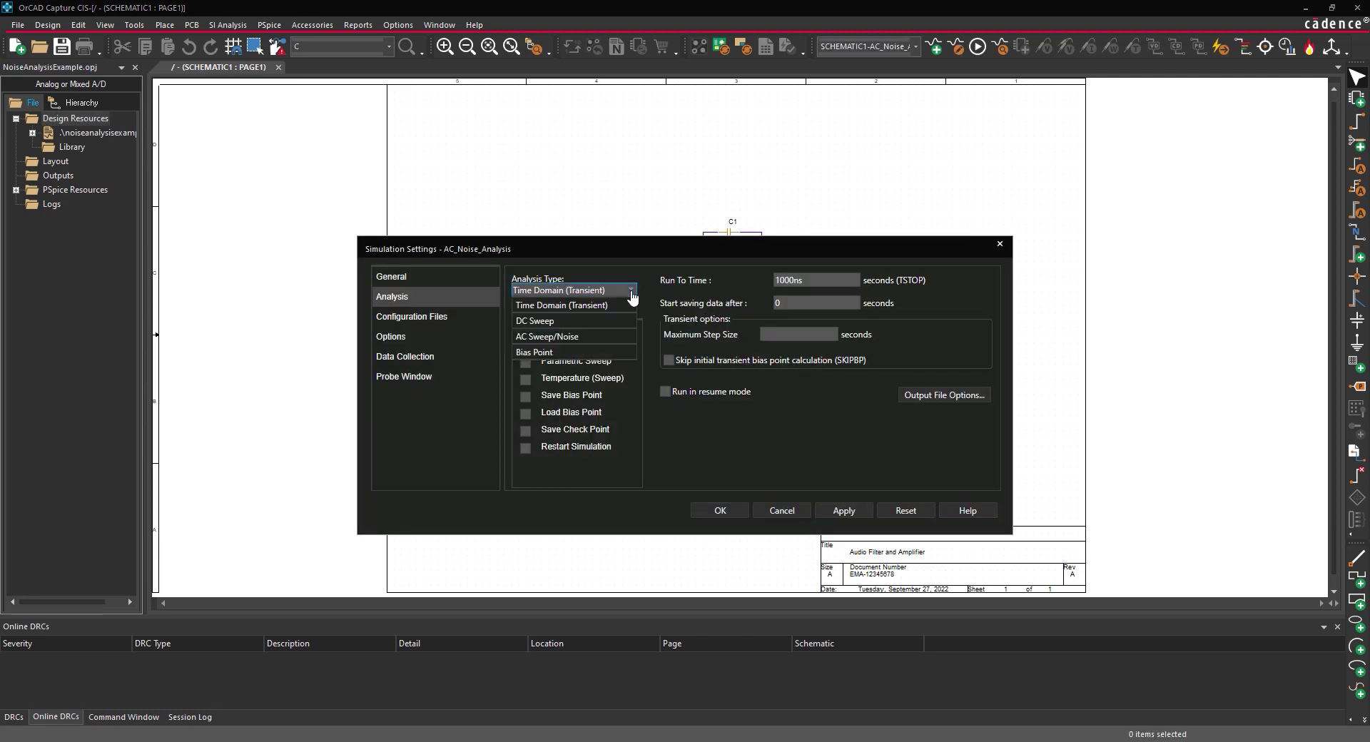
left_click(612, 336)
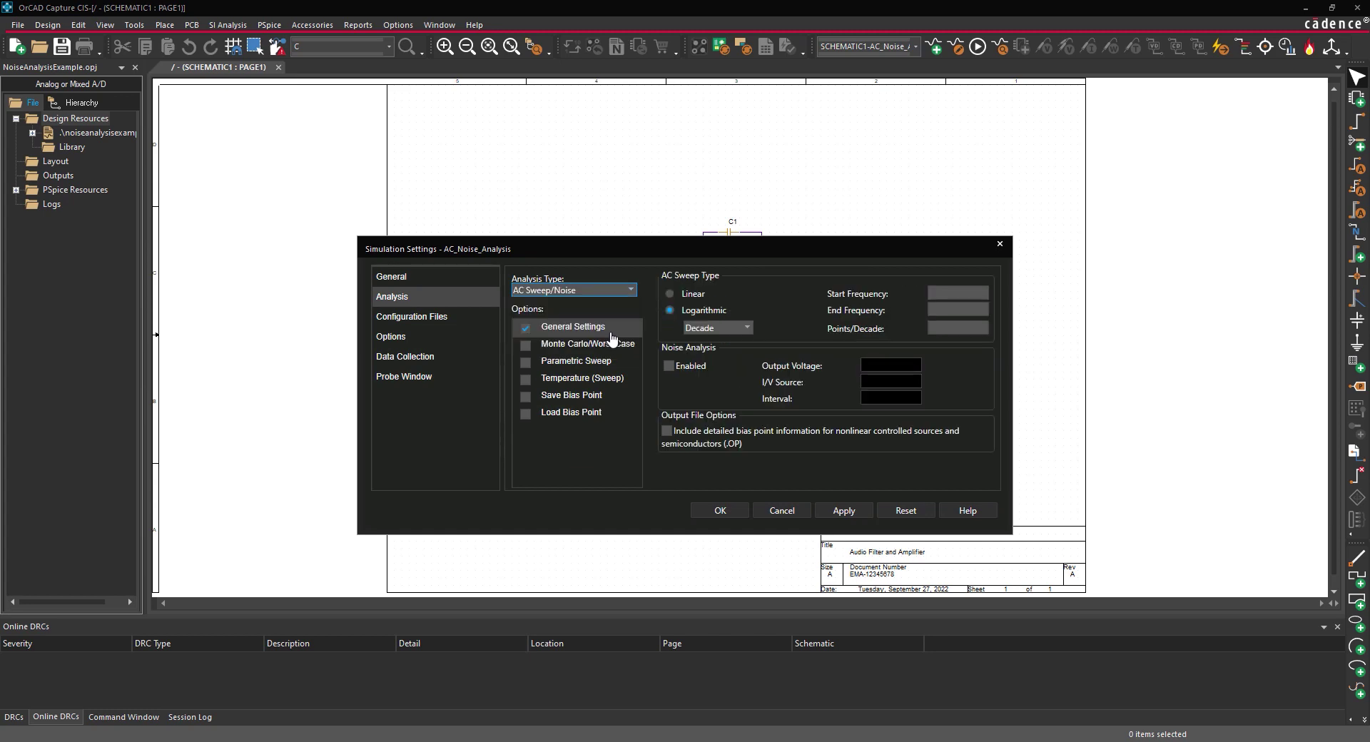
left_click(941, 296)
type("1")
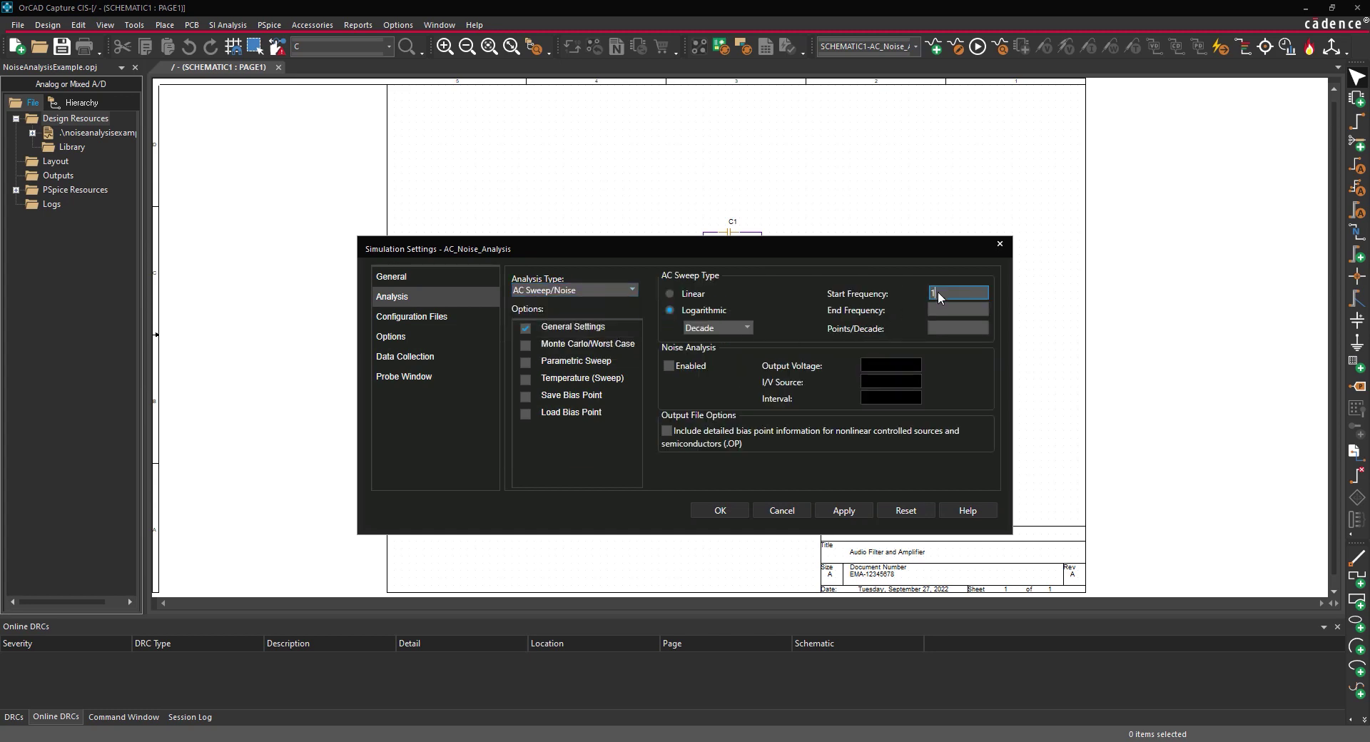
type("0k")
left_click(938, 310)
type("1MEG")
left_click(939, 327)
type("5")
Enable noise analysis on V(OUT) with source V3 and interval 1k, then save the profile.
left_click(669, 366)
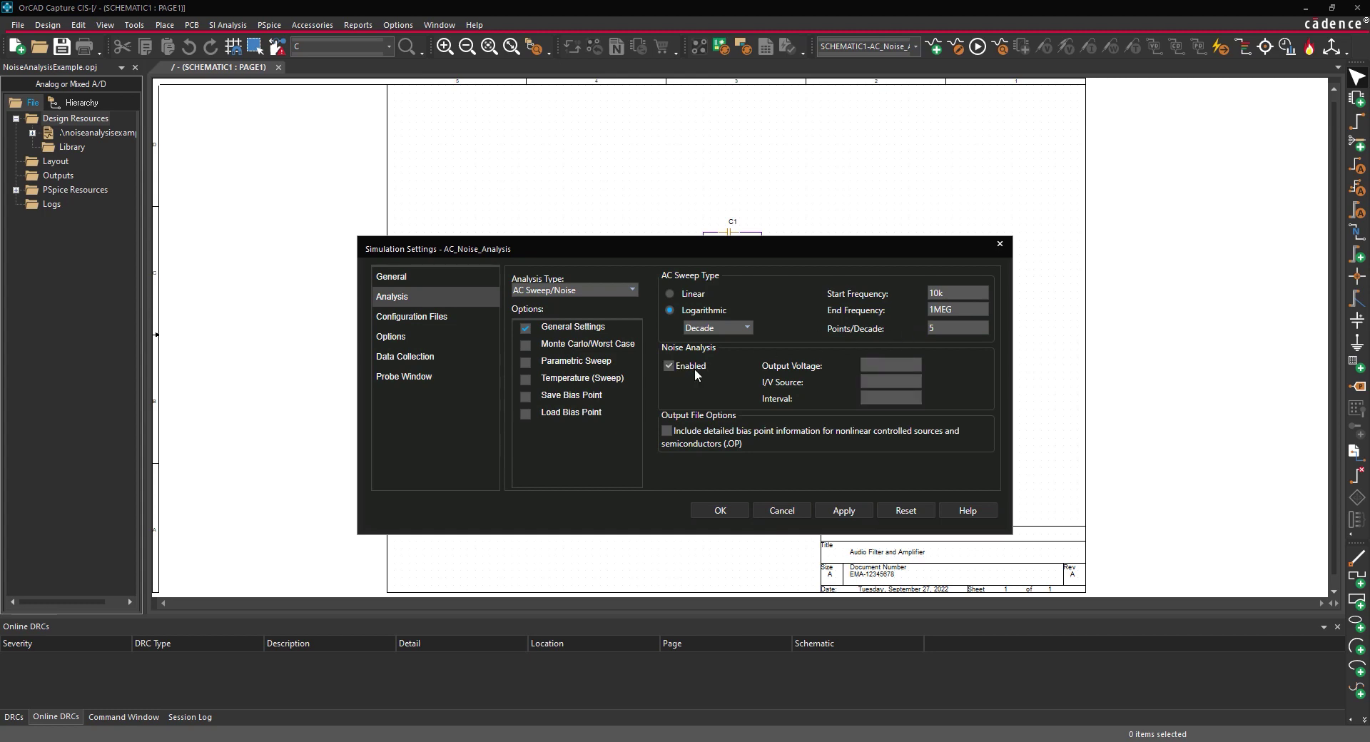
left_click(913, 365)
type("V(OUT)")
left_click(912, 380)
type("V3")
left_click(906, 394)
type("1k")
key("Tab")
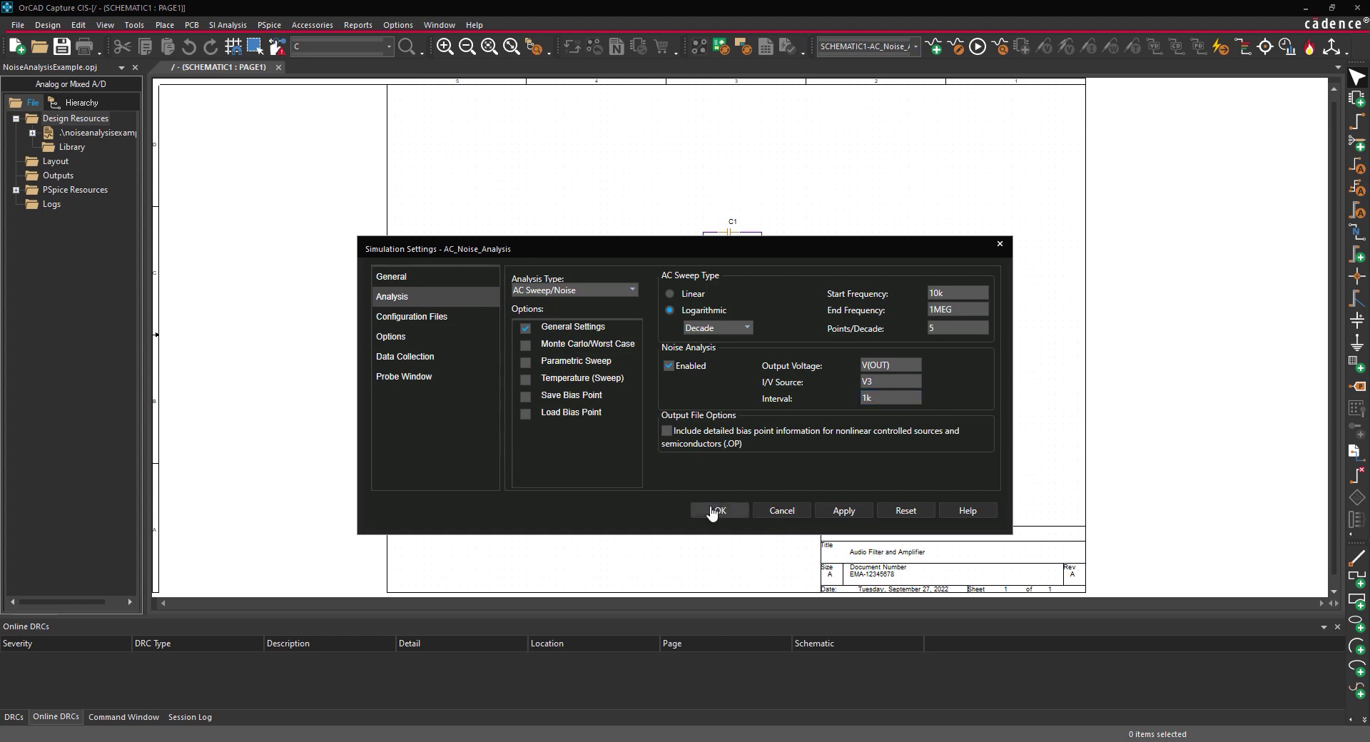
left_click(710, 510)
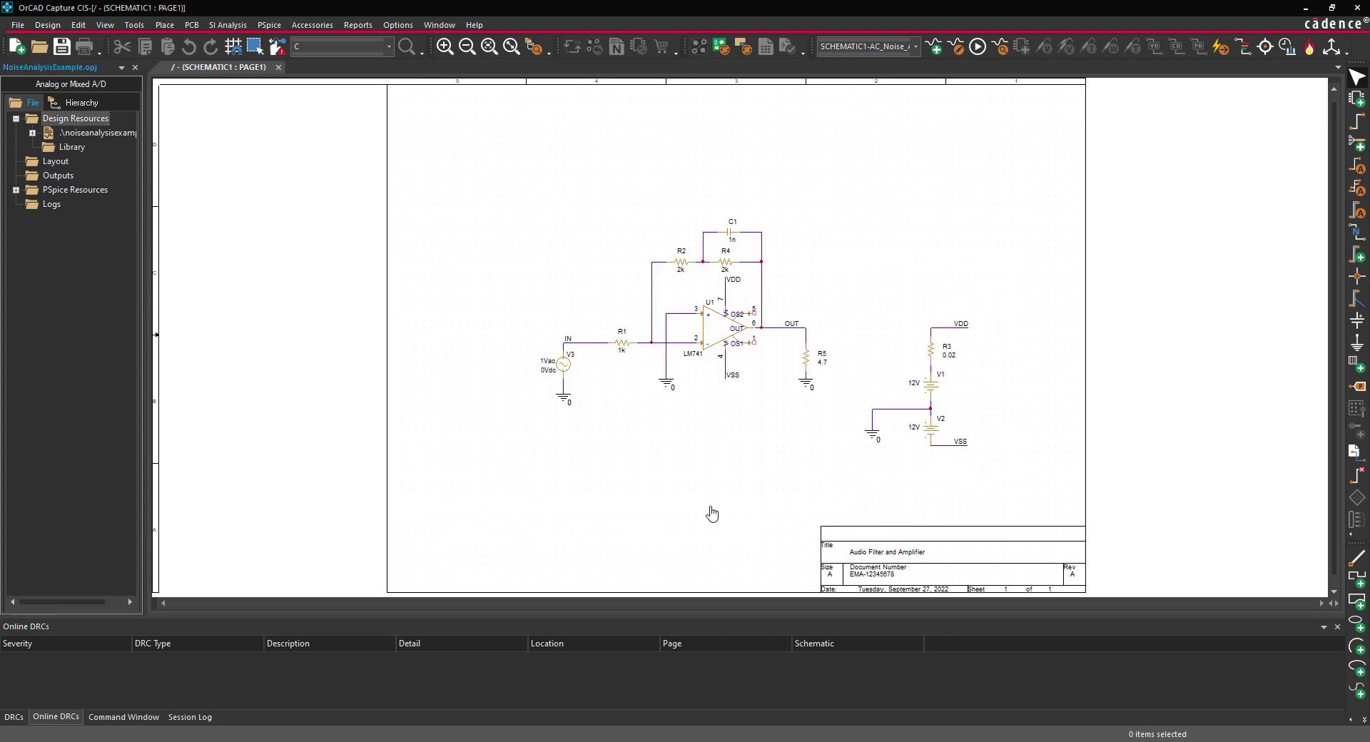
left_click(277, 27)
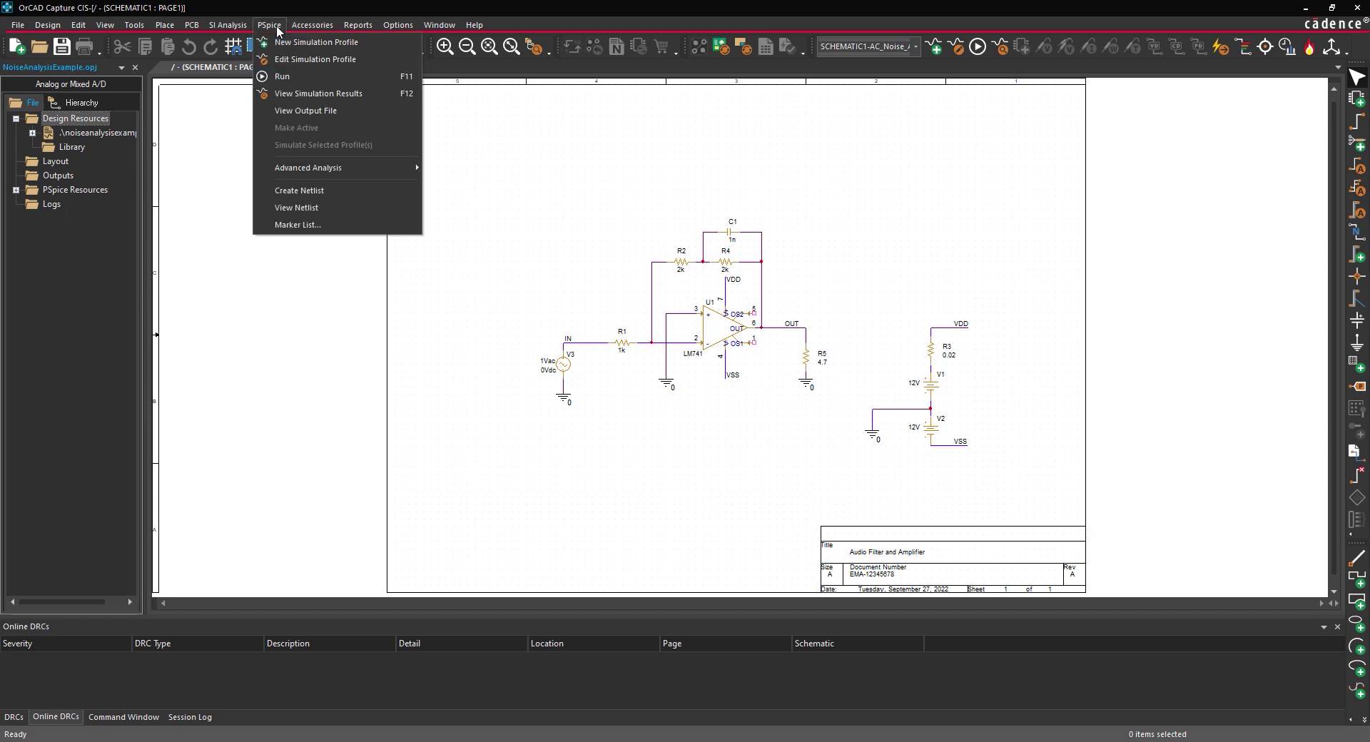
Run the simulation and plot the V(IN) and V(OUT) traces versus frequency.
left_click(298, 75)
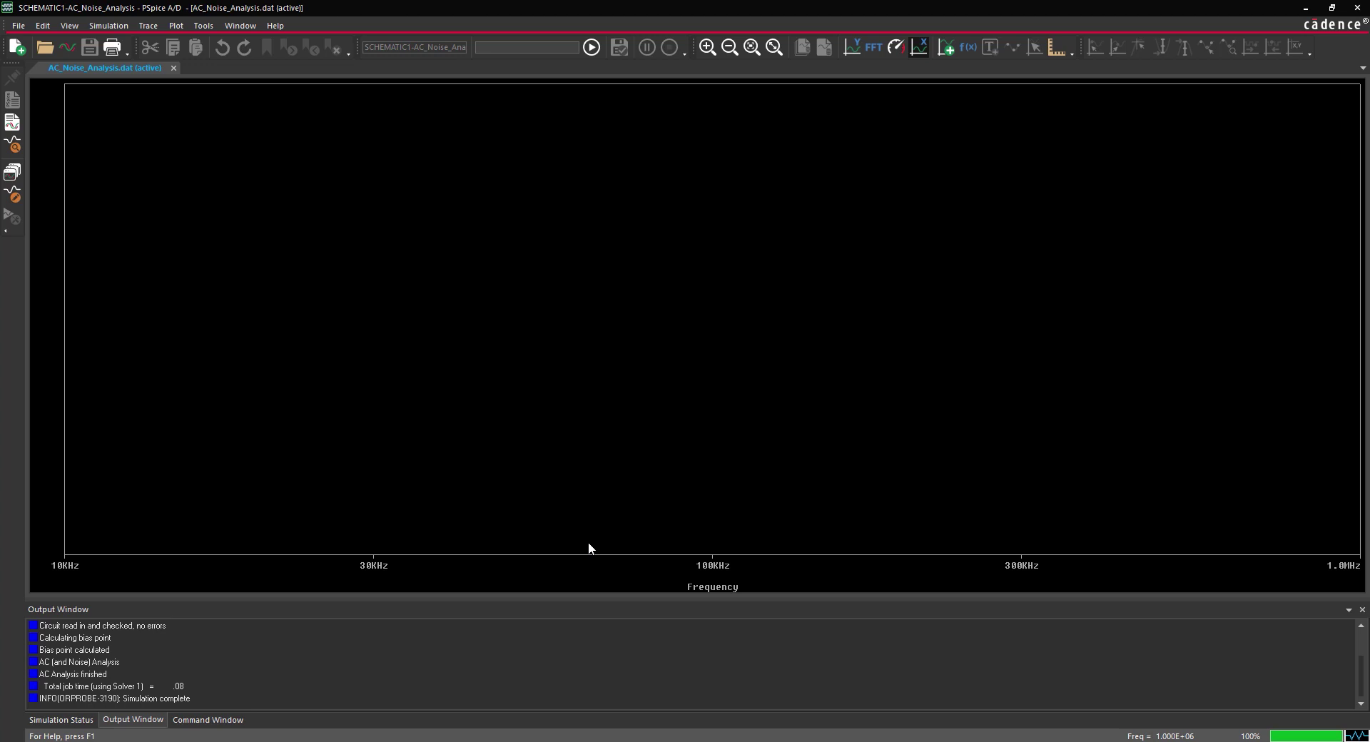
left_click(149, 24)
left_click(151, 37)
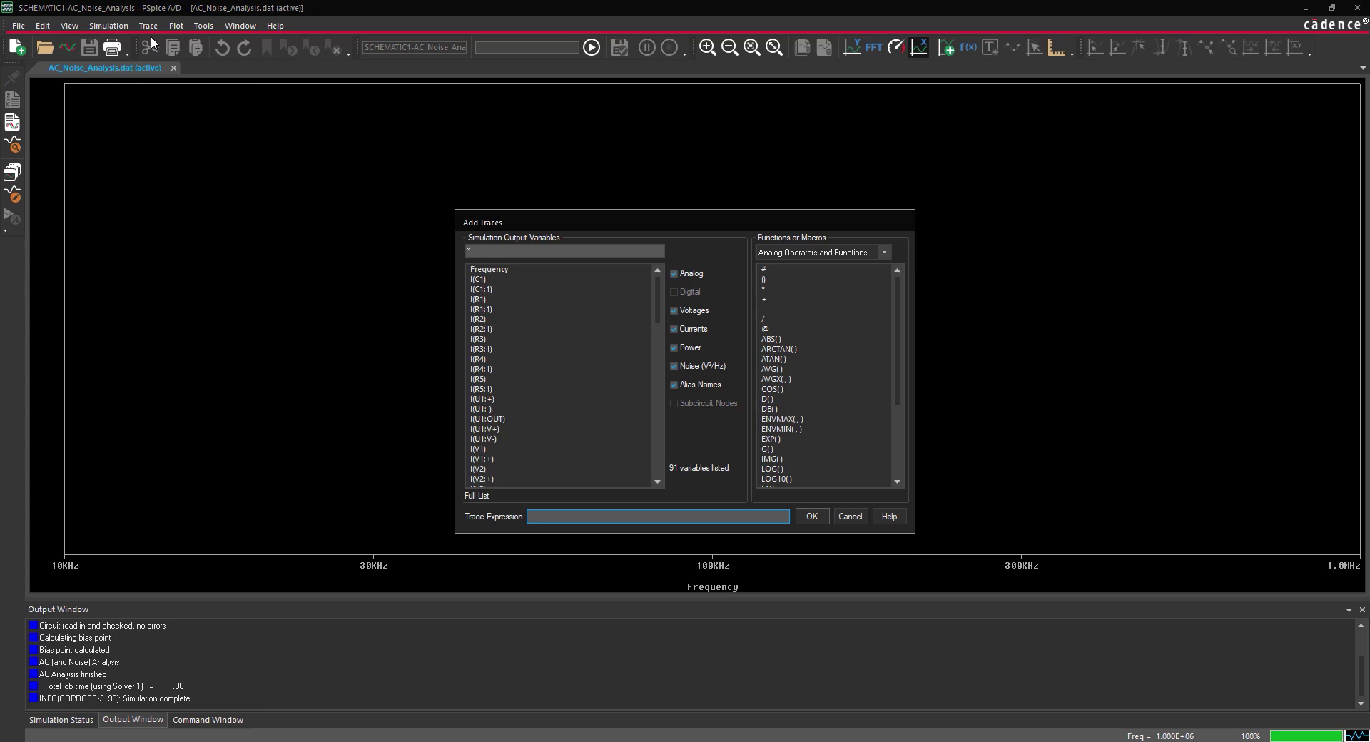
scroll(562, 417, "down", 12)
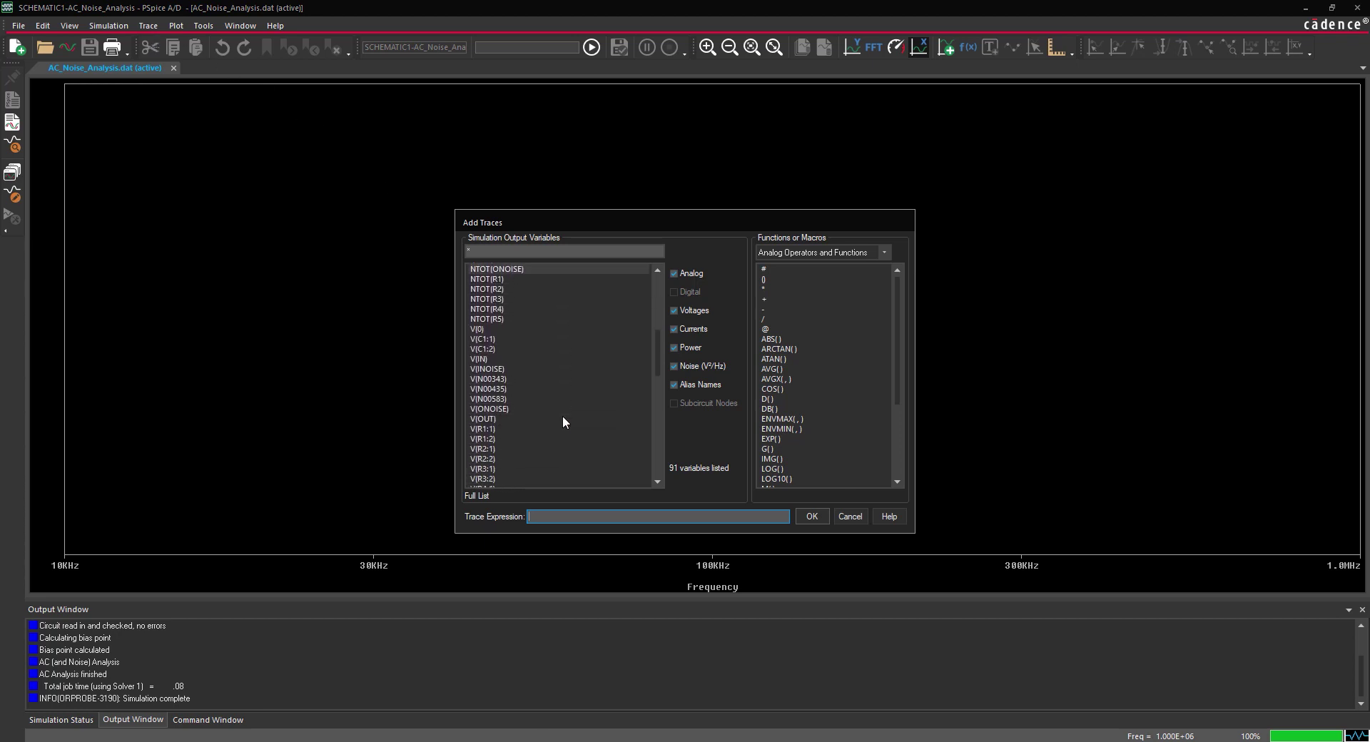
left_click(512, 359)
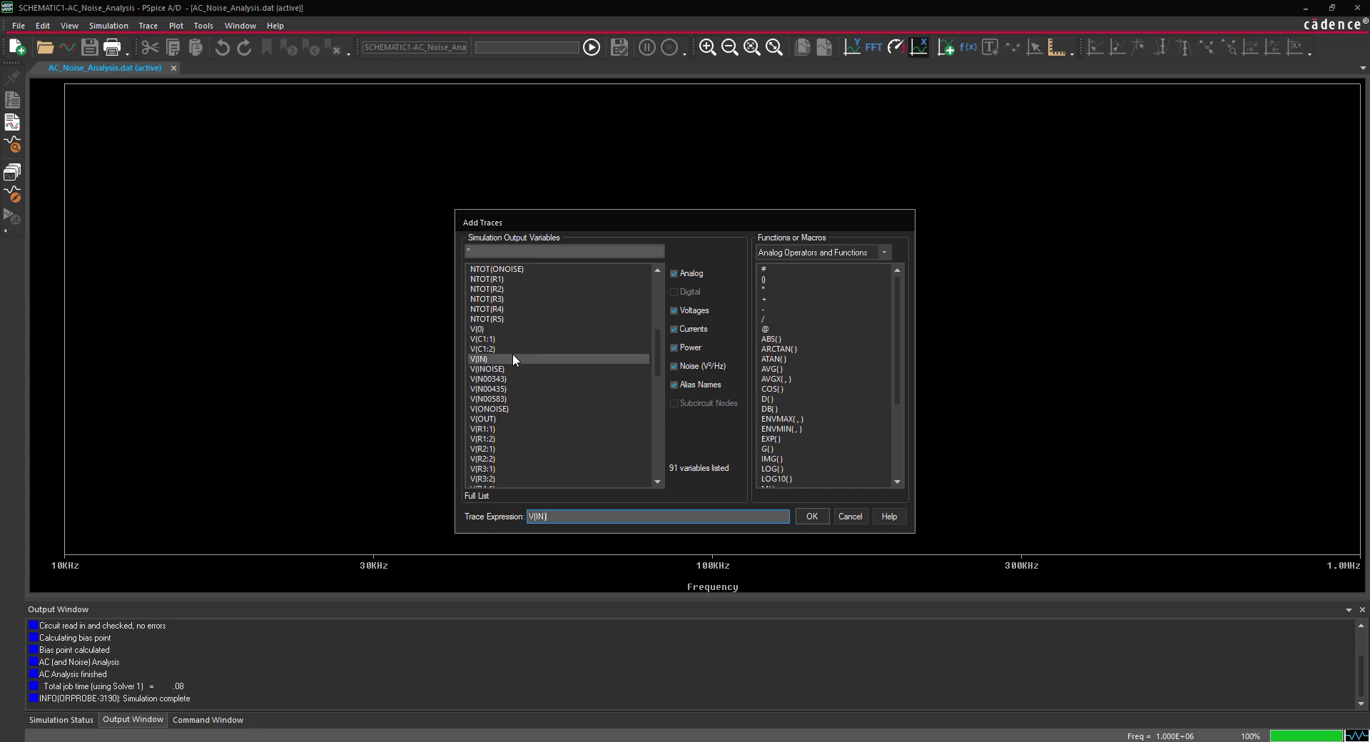
left_click(510, 419)
left_click(811, 515)
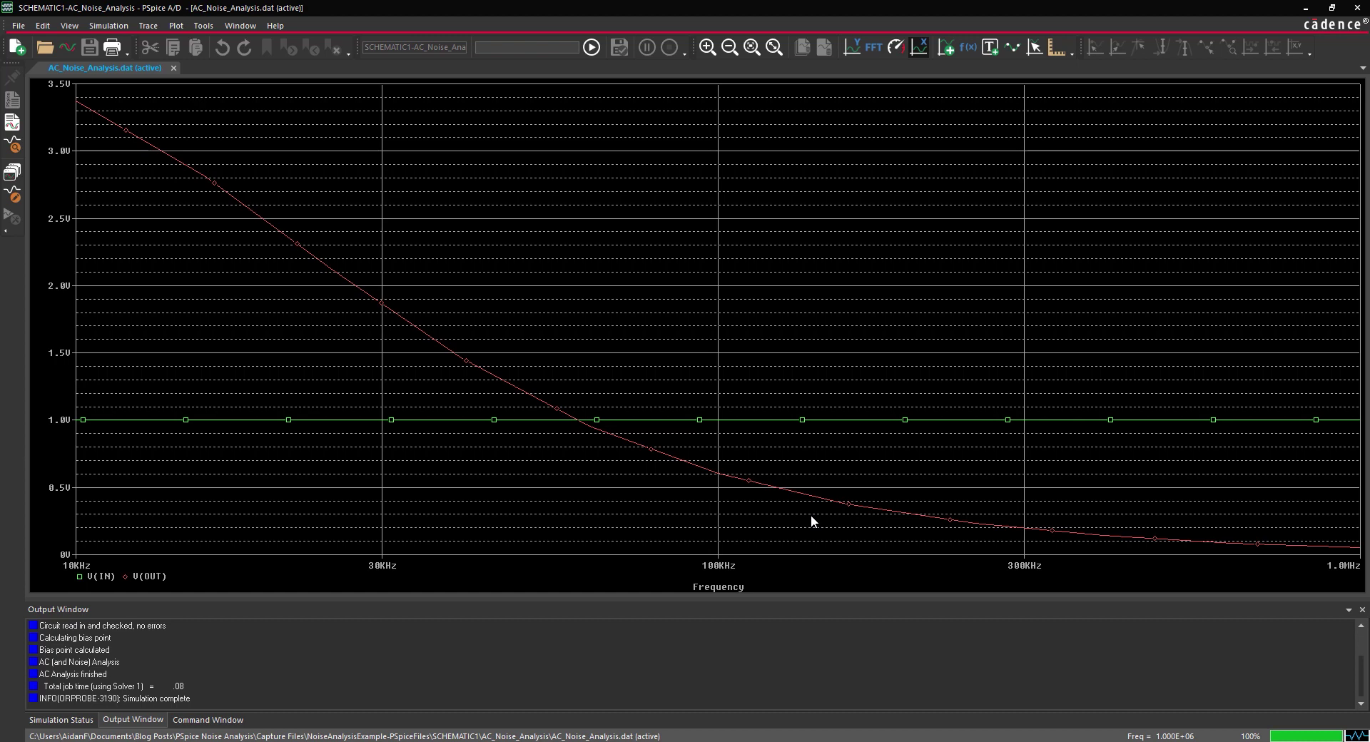
Delete the V(IN) and V(OUT) traces and plot V(ONOISE) in their place.
left_click(149, 578, "shift")
key("Delete")
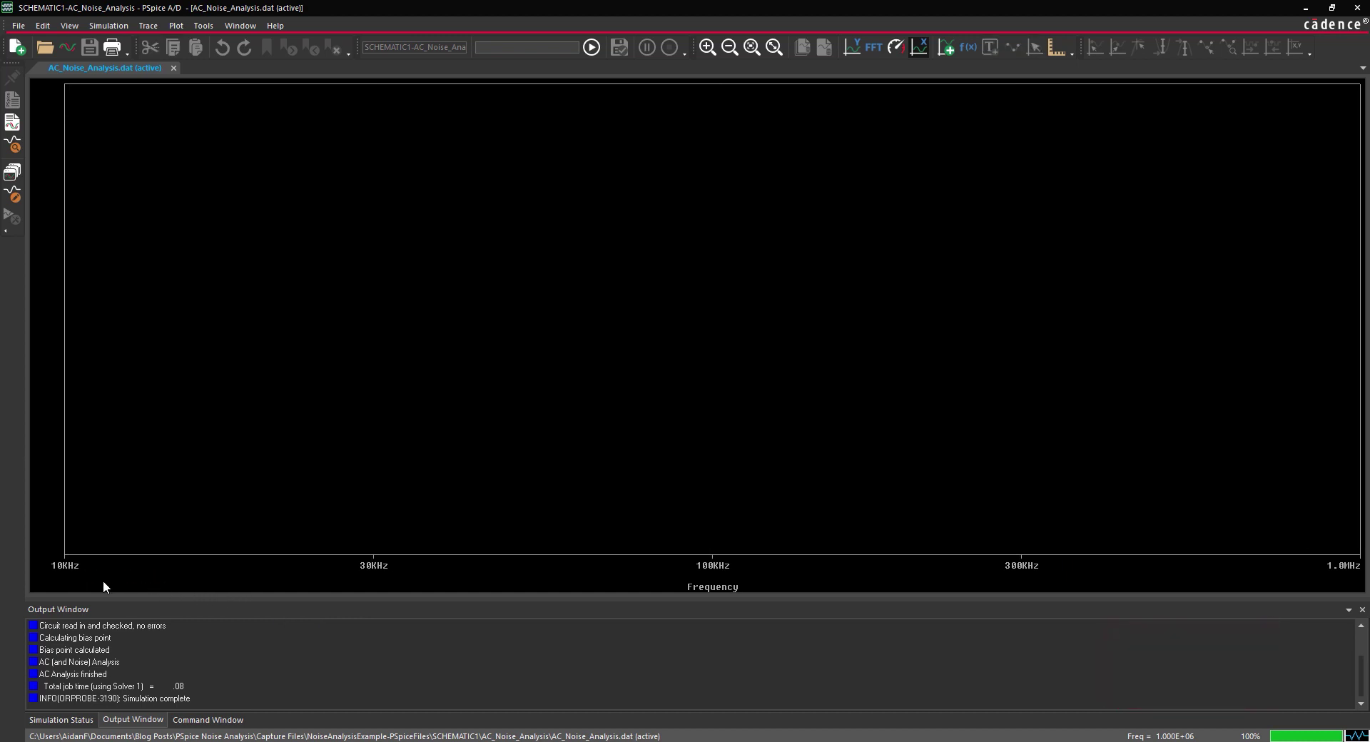
left_click(147, 30)
left_click(151, 39)
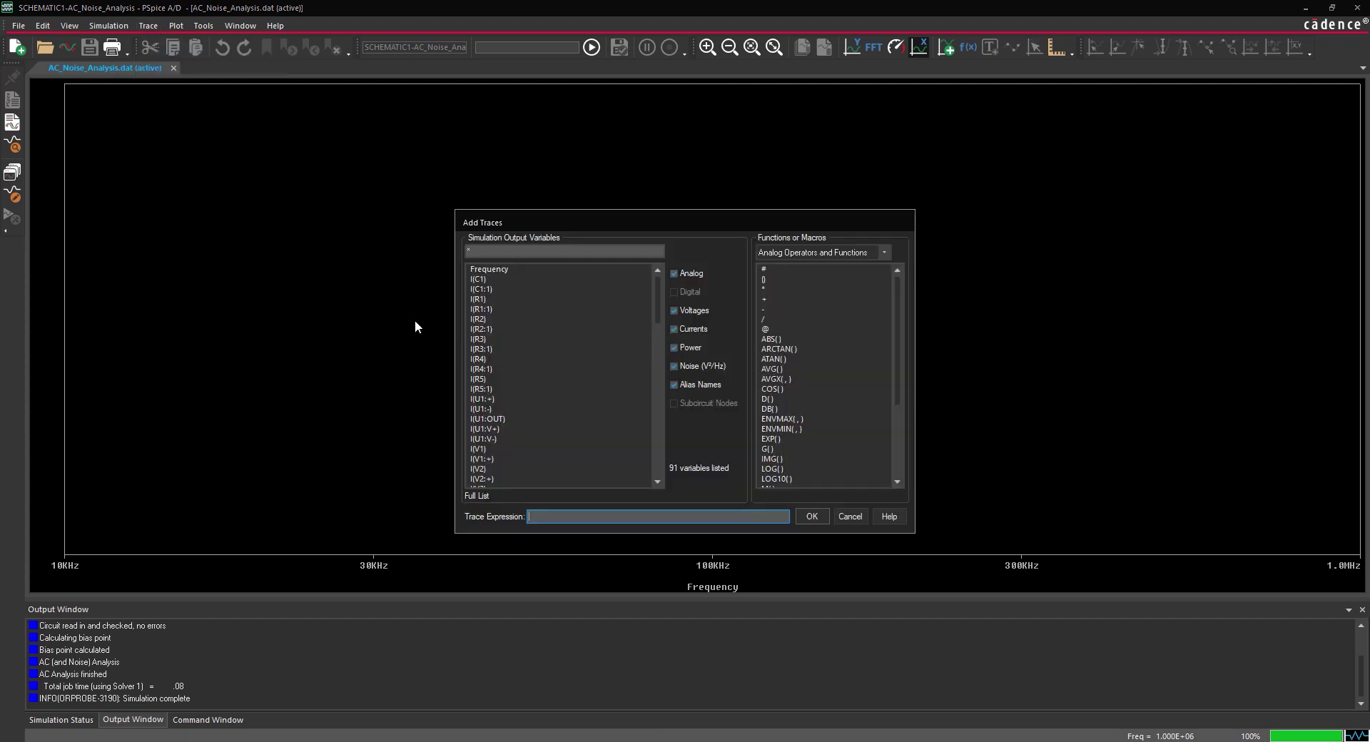
scroll(512, 341, "down", 7)
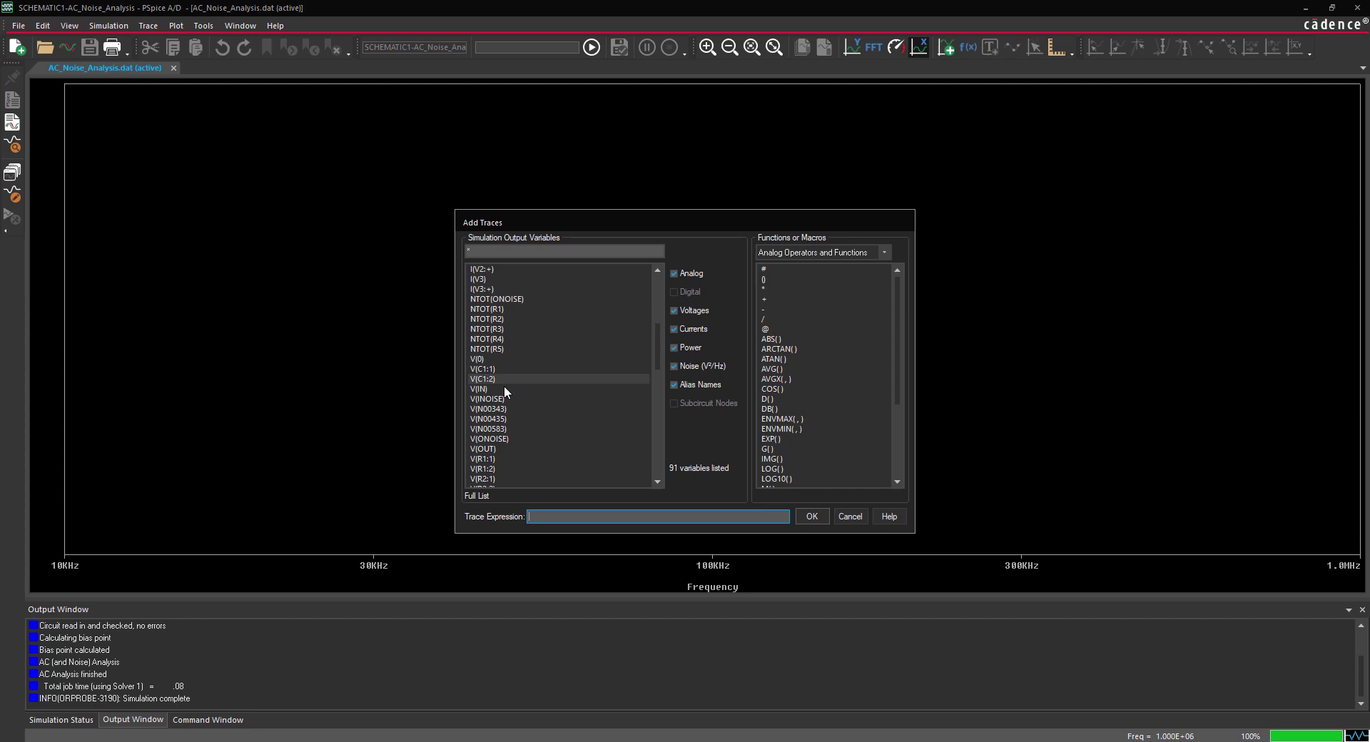
left_click(489, 439)
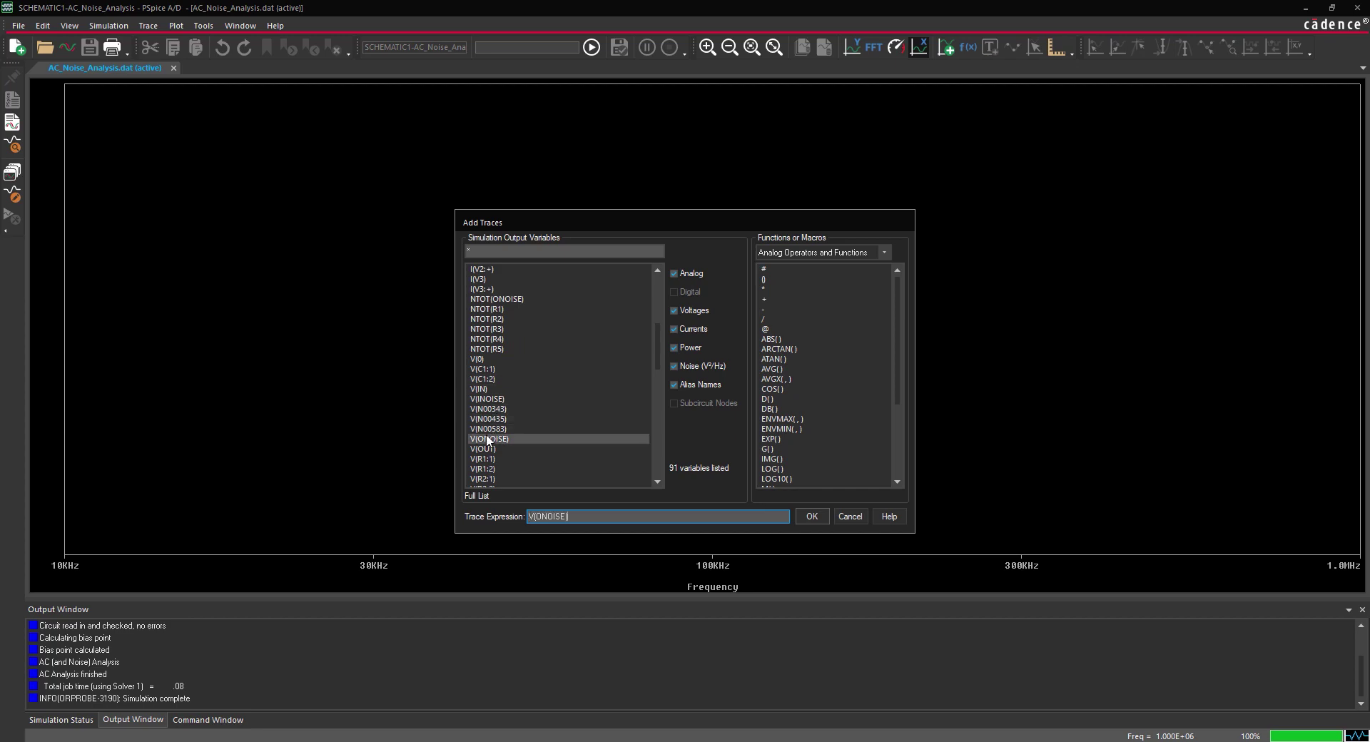
left_click(818, 512)
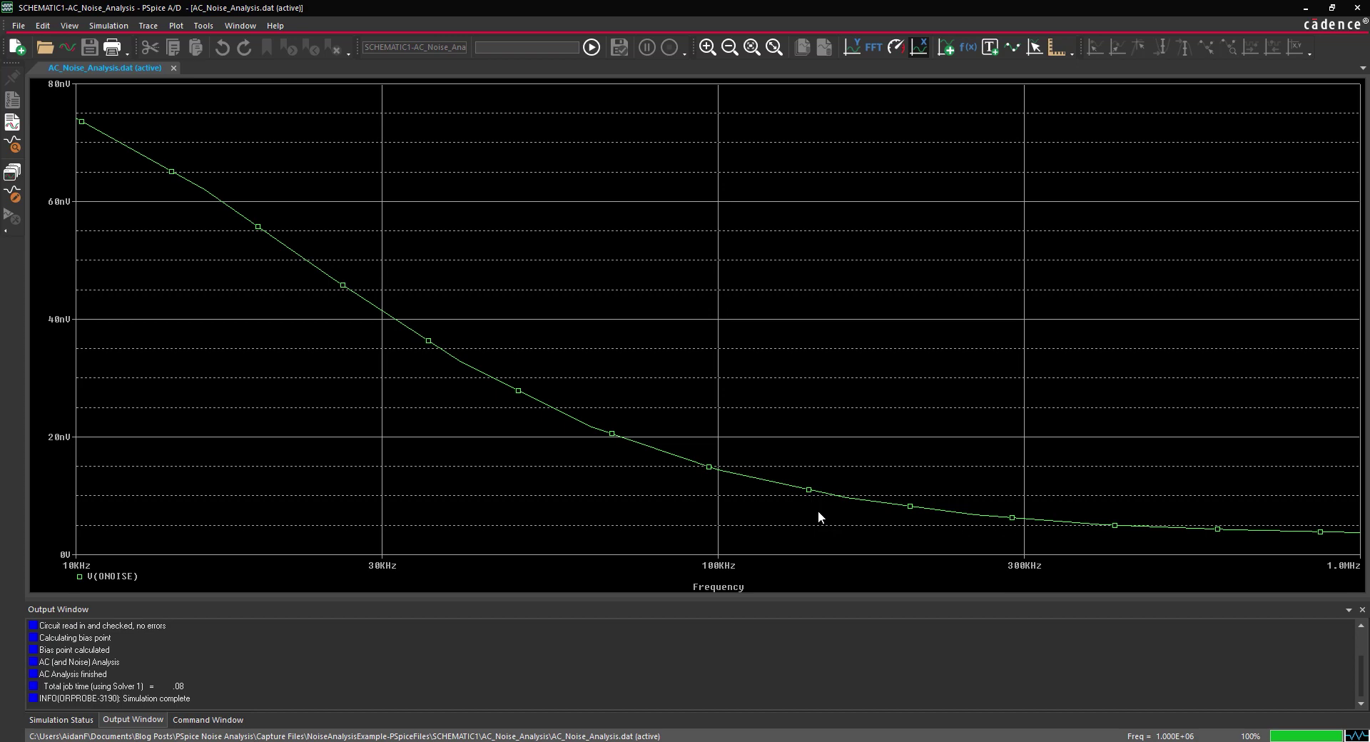
Redefine the V(ONOISE) trace as DB(V(OUT)/V(ONOISE)) to show SNR in dB.
double_click(122, 575)
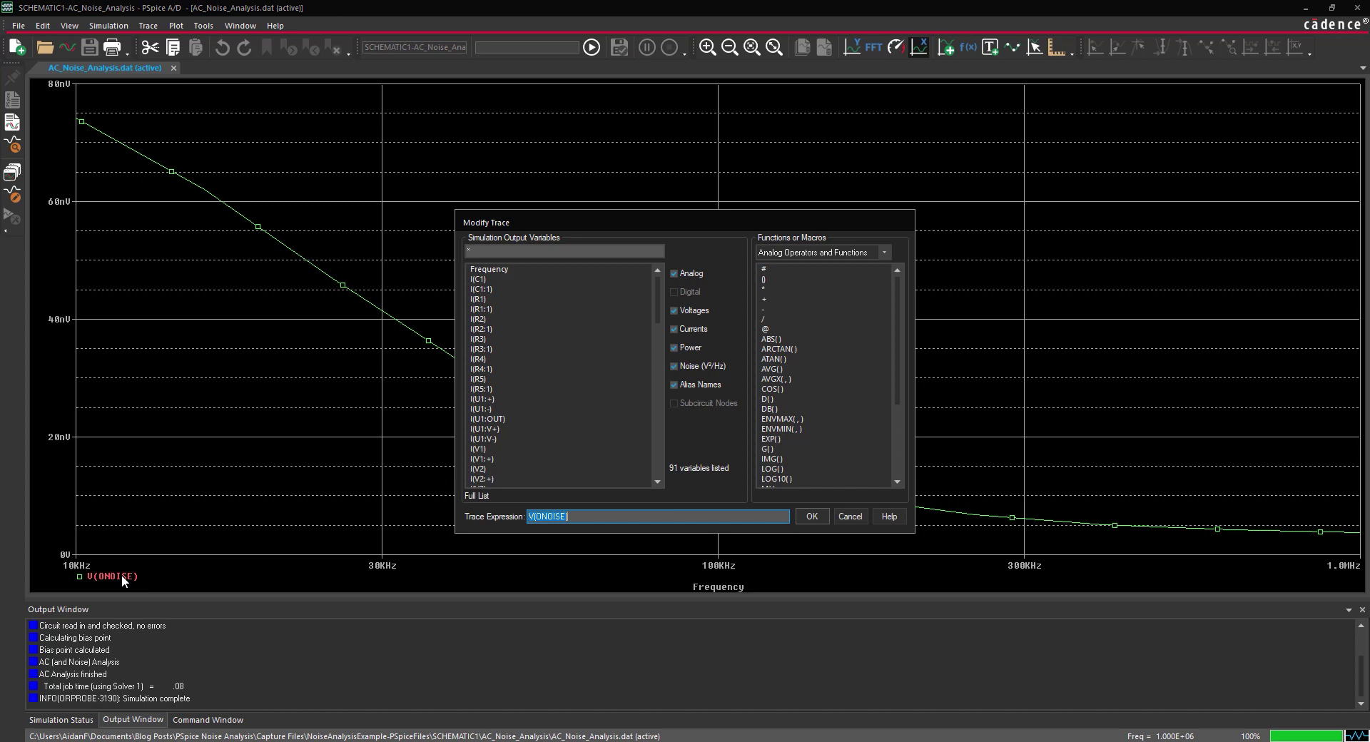
key("Delete")
left_click(769, 410)
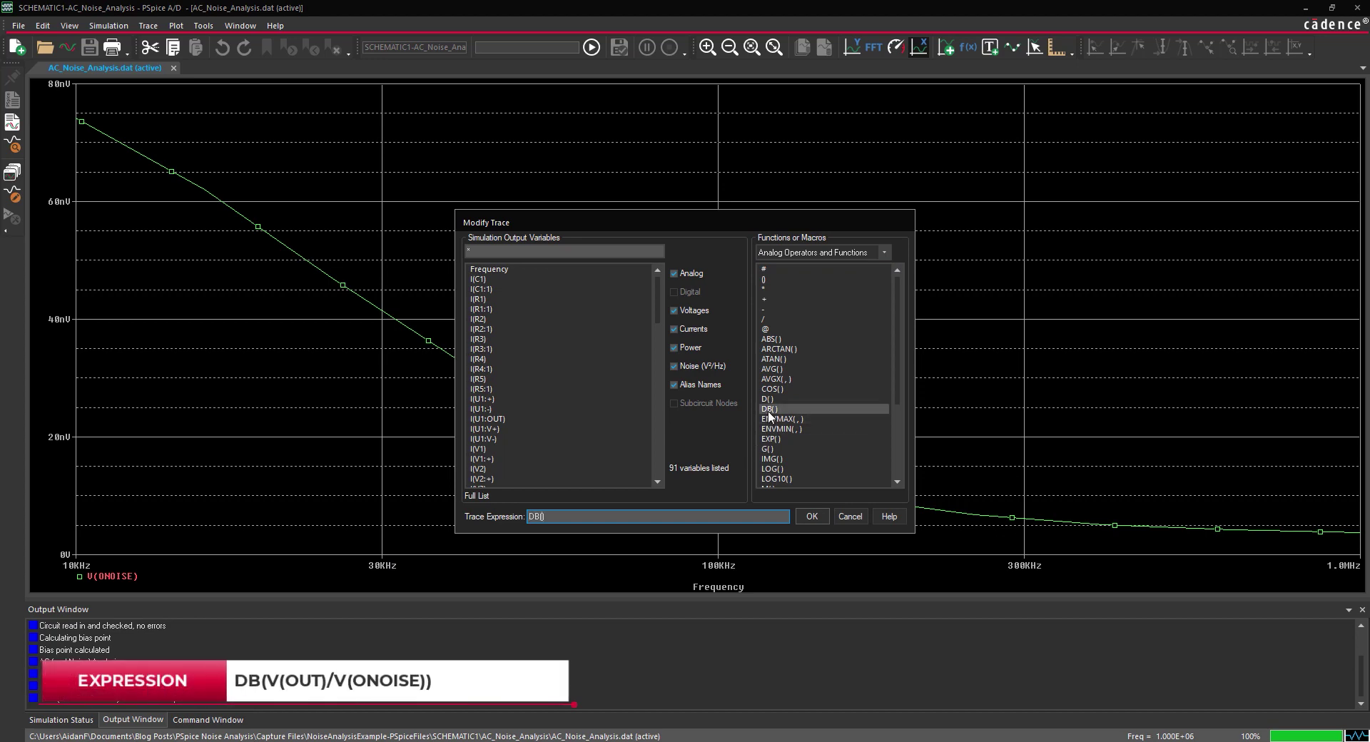
scroll(528, 461, "down", 12)
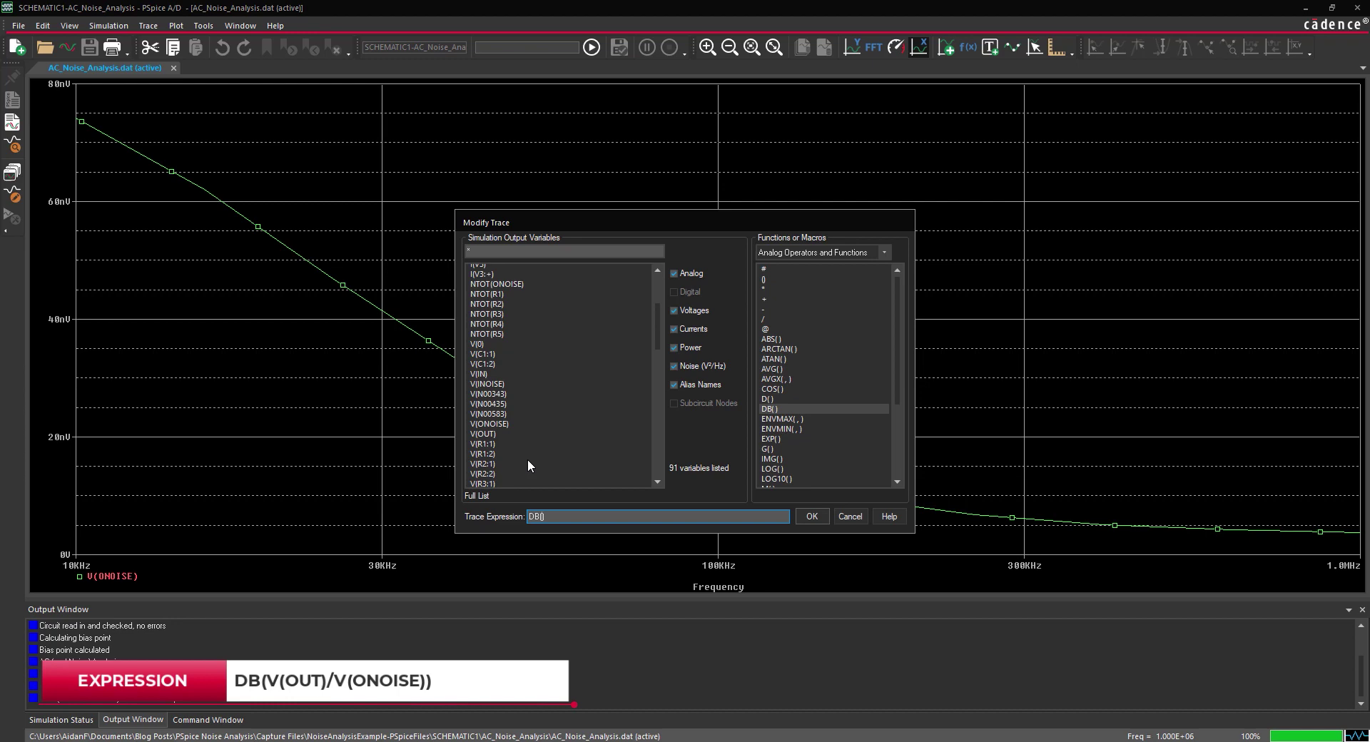
left_click(501, 391)
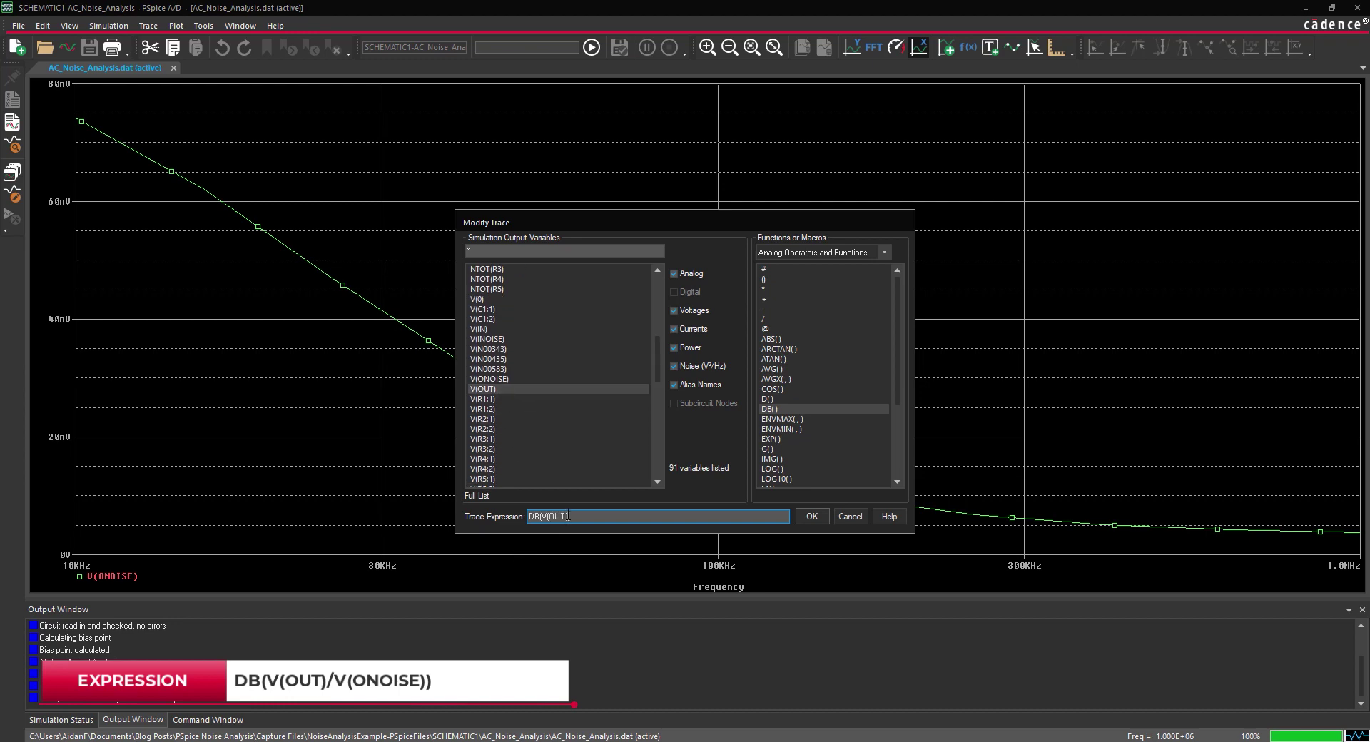
type("/")
left_click(495, 378)
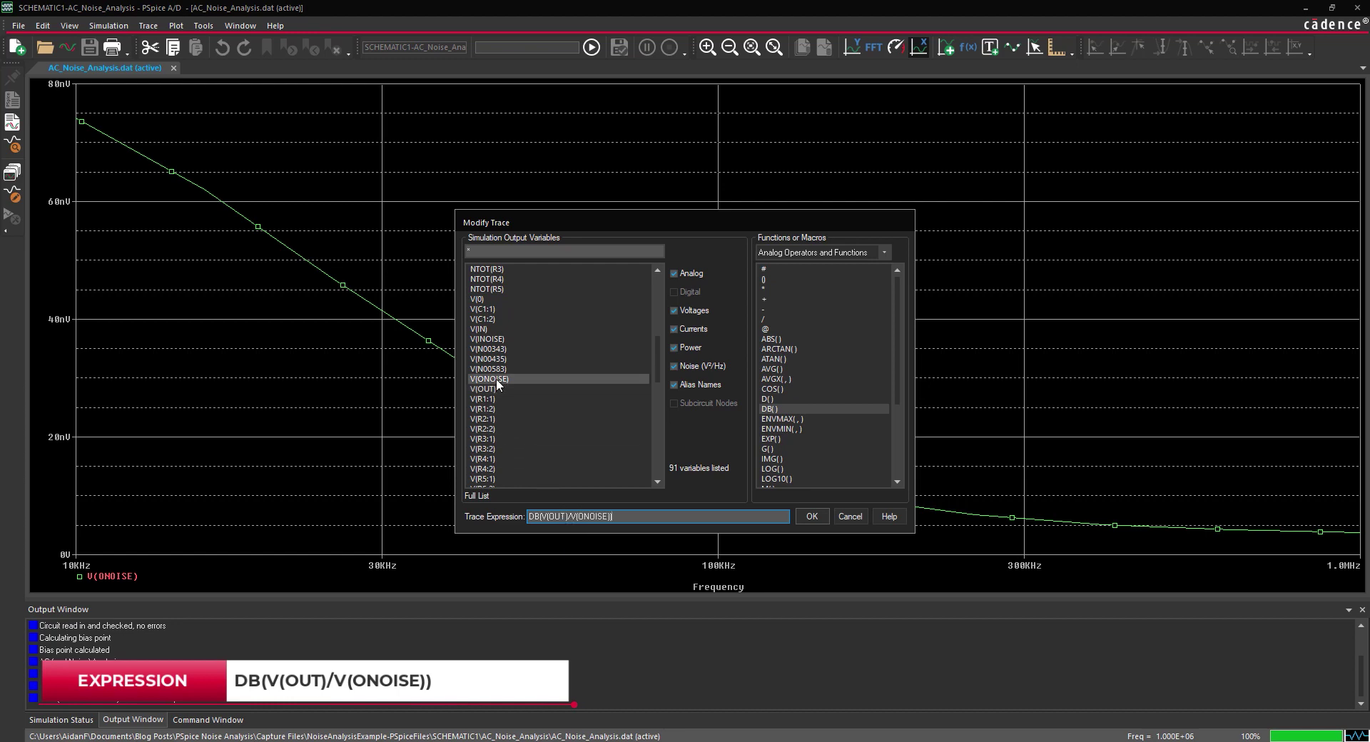
left_click(803, 517)
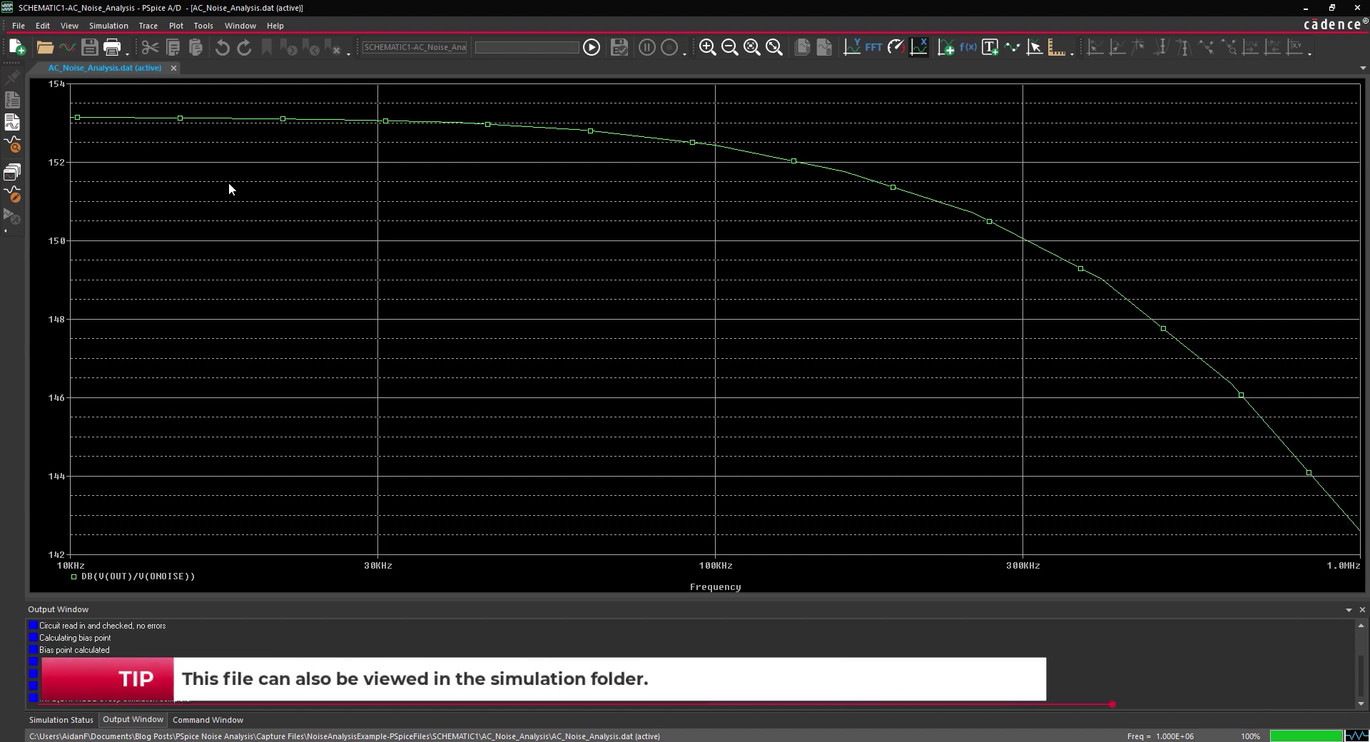
Open AC_Noise_Analysis.out.1 and scroll down through its noise contributor listing.
left_click(69, 26)
left_click(80, 105)
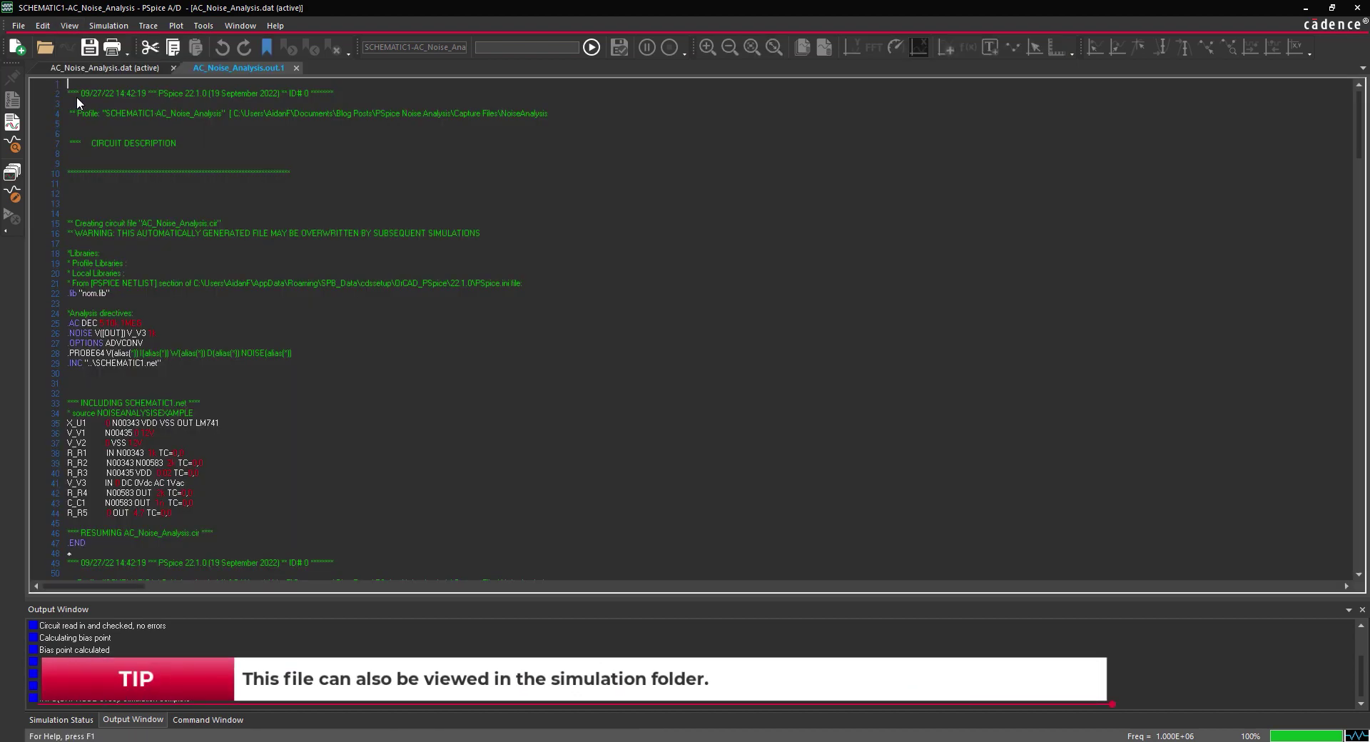
scroll(161, 193, "down", 20)
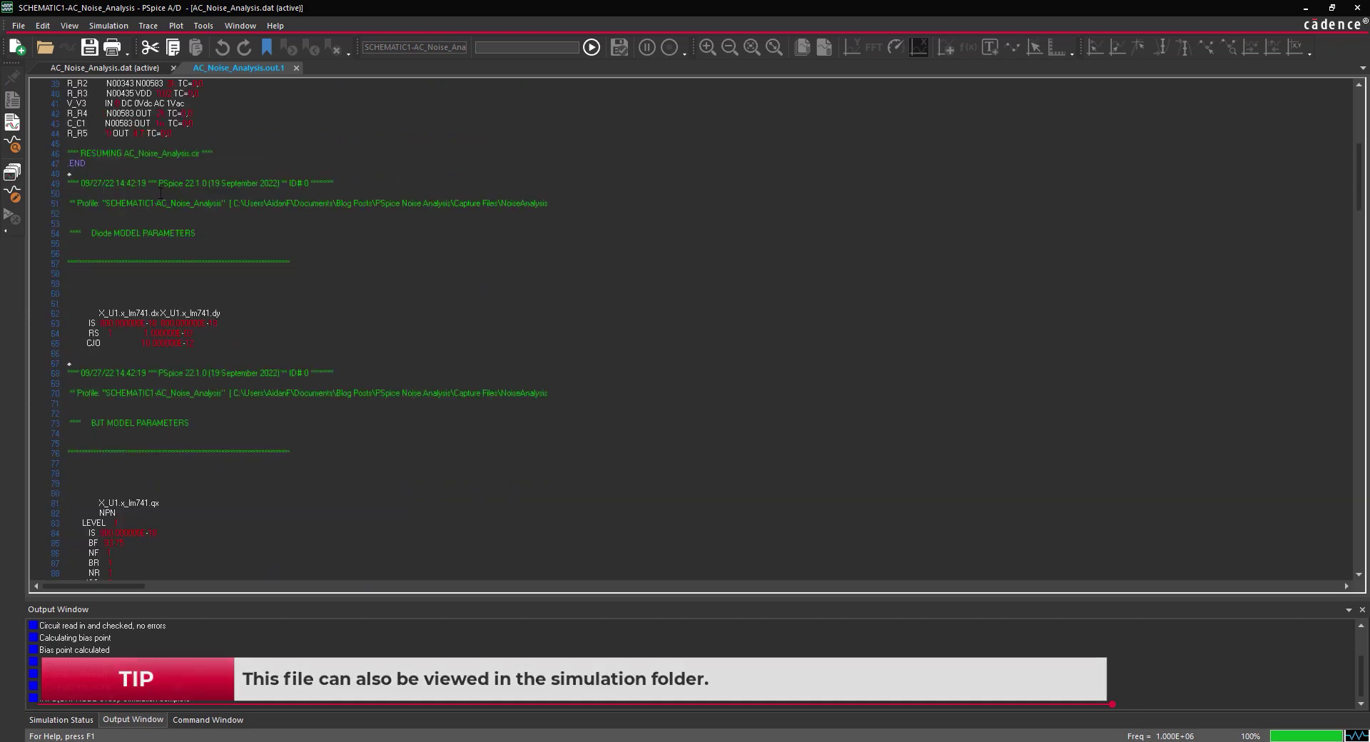
scroll(161, 192, "down", 20)
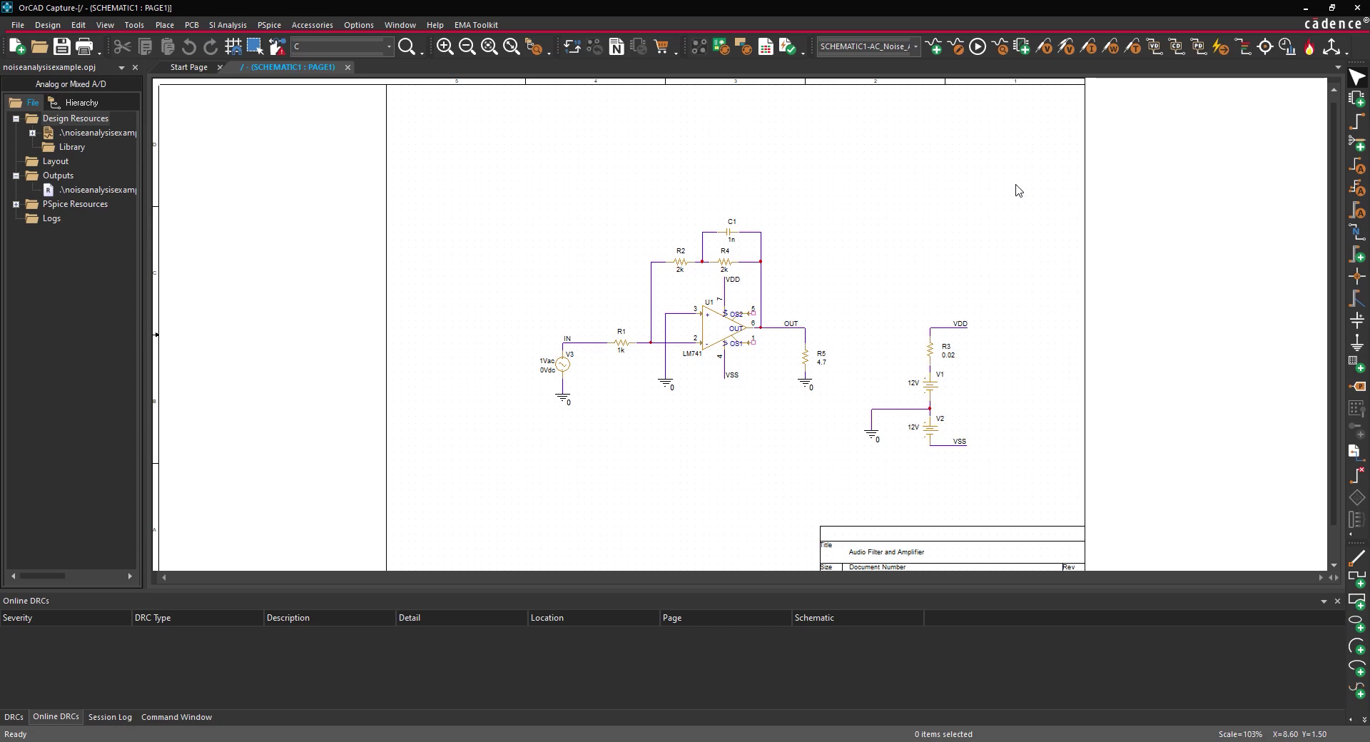
left_click(162, 24)
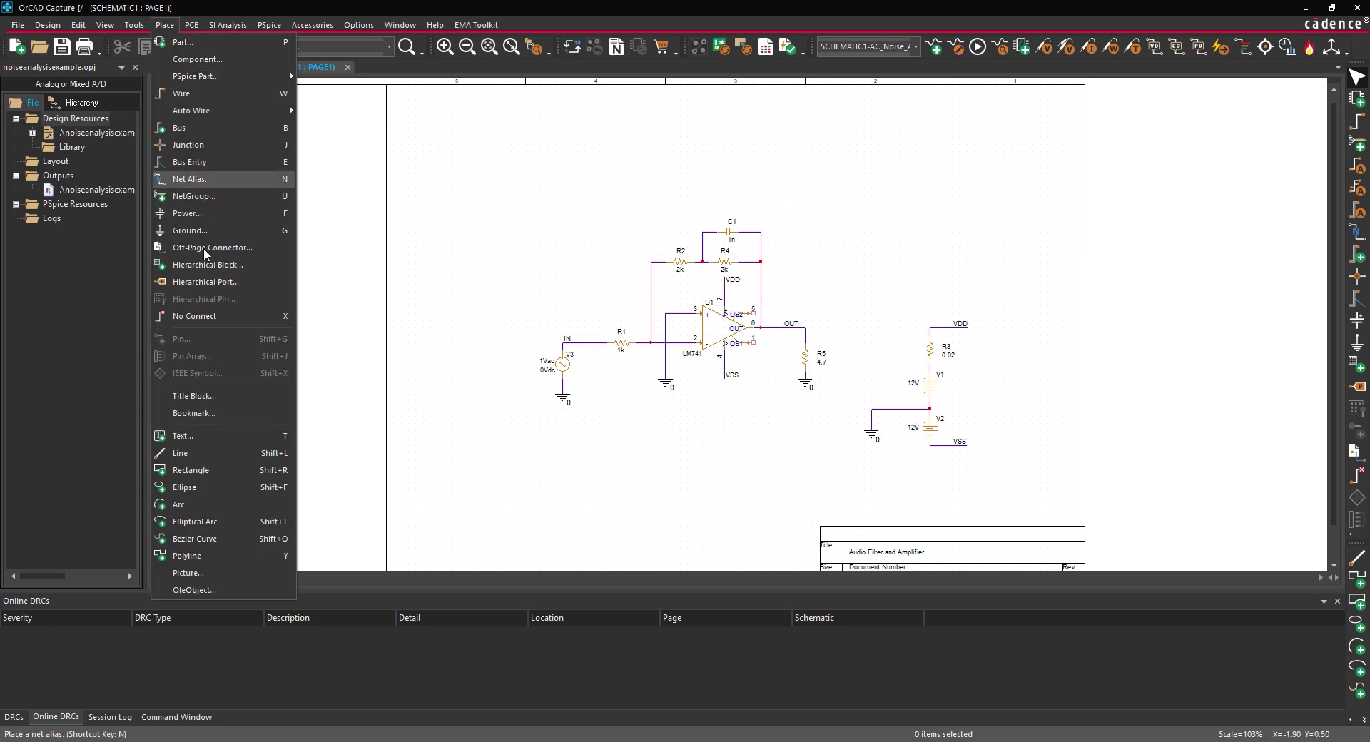
left_click(194, 435)
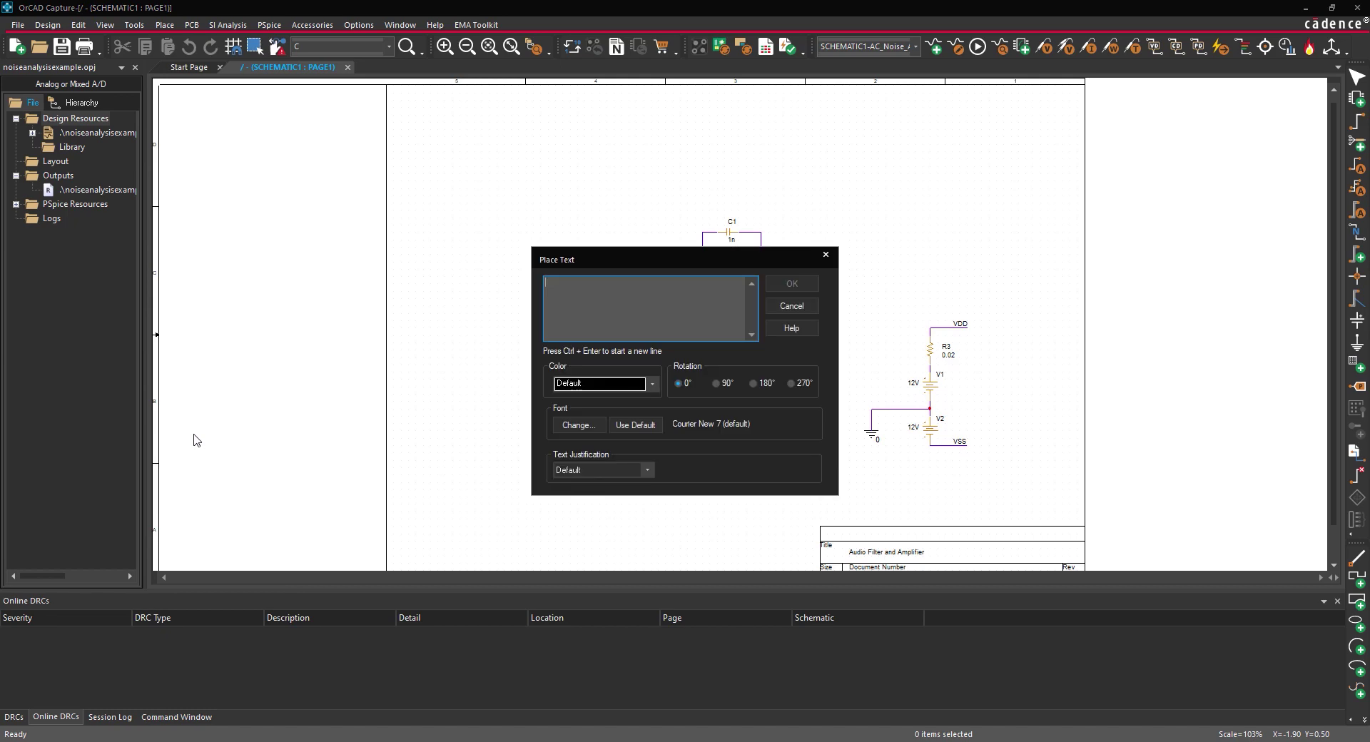
type("@PSPICE:")
key("ctrl+Return")
type(".OPTIONS PR")
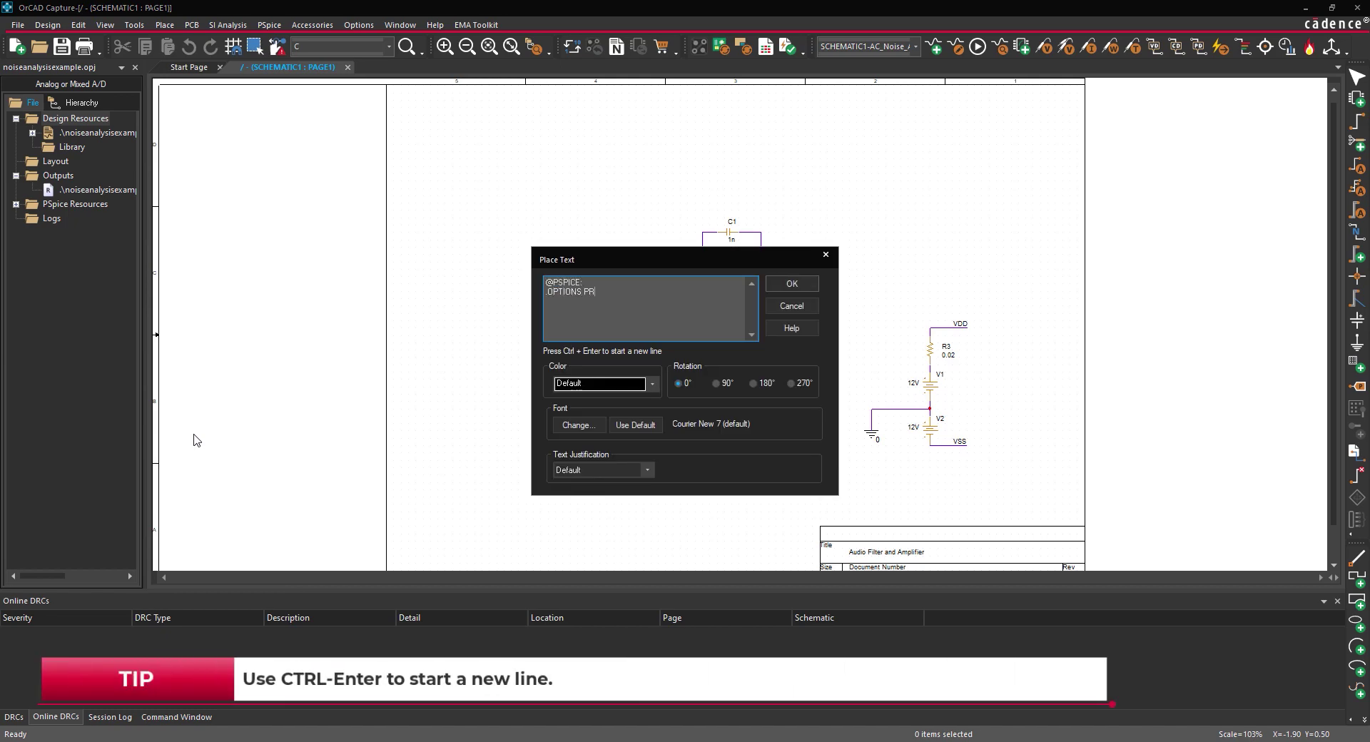
type("INT_NOISE_CONTRIBUTORS=7")
left_click(781, 287)
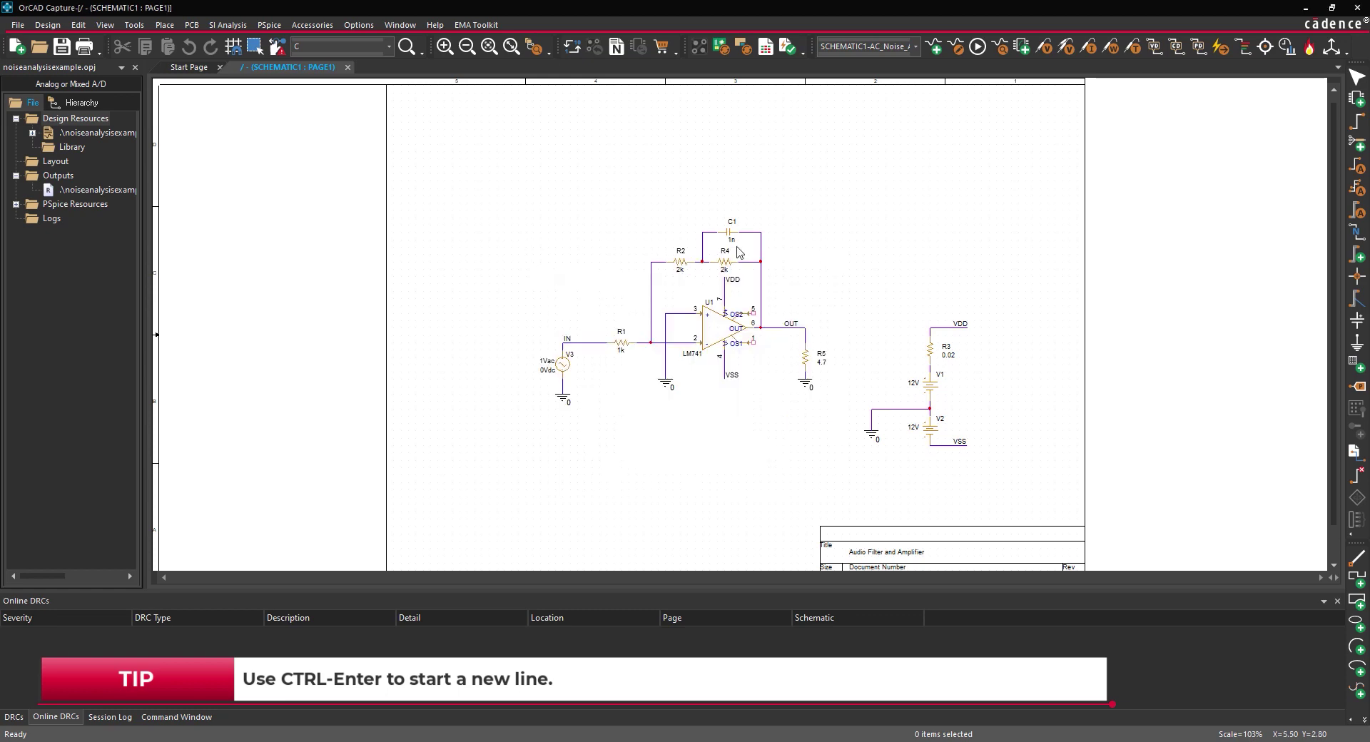
left_click(511, 161)
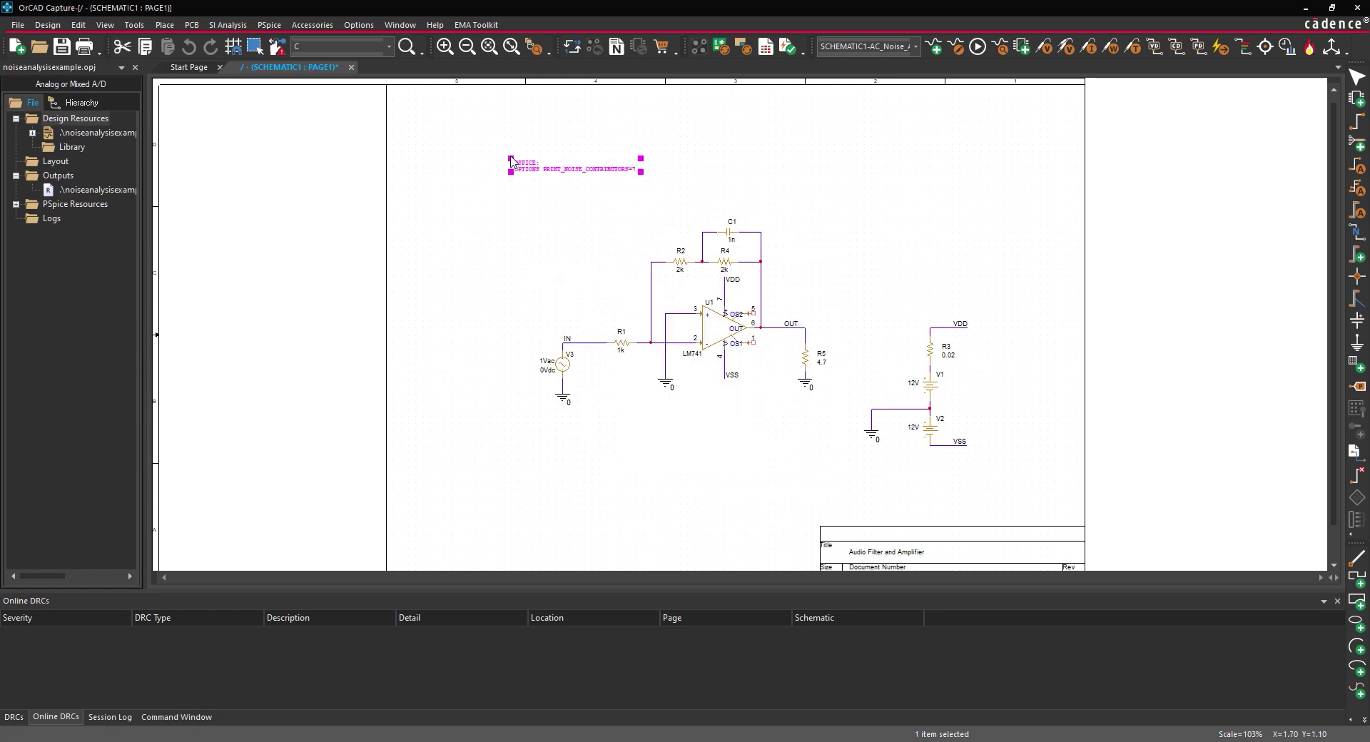
left_click(269, 24)
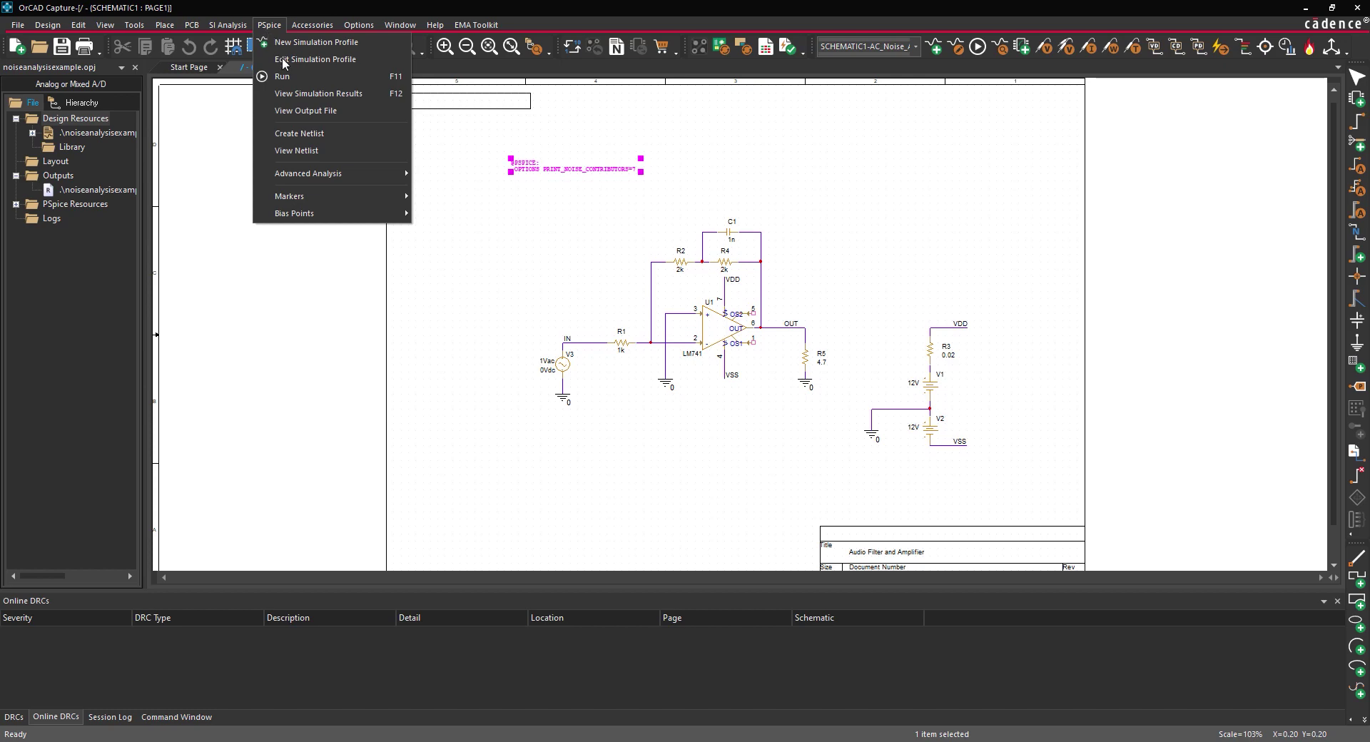
Rerun the simulation and scroll the output file to the seven top noise contributors.
left_click(282, 75)
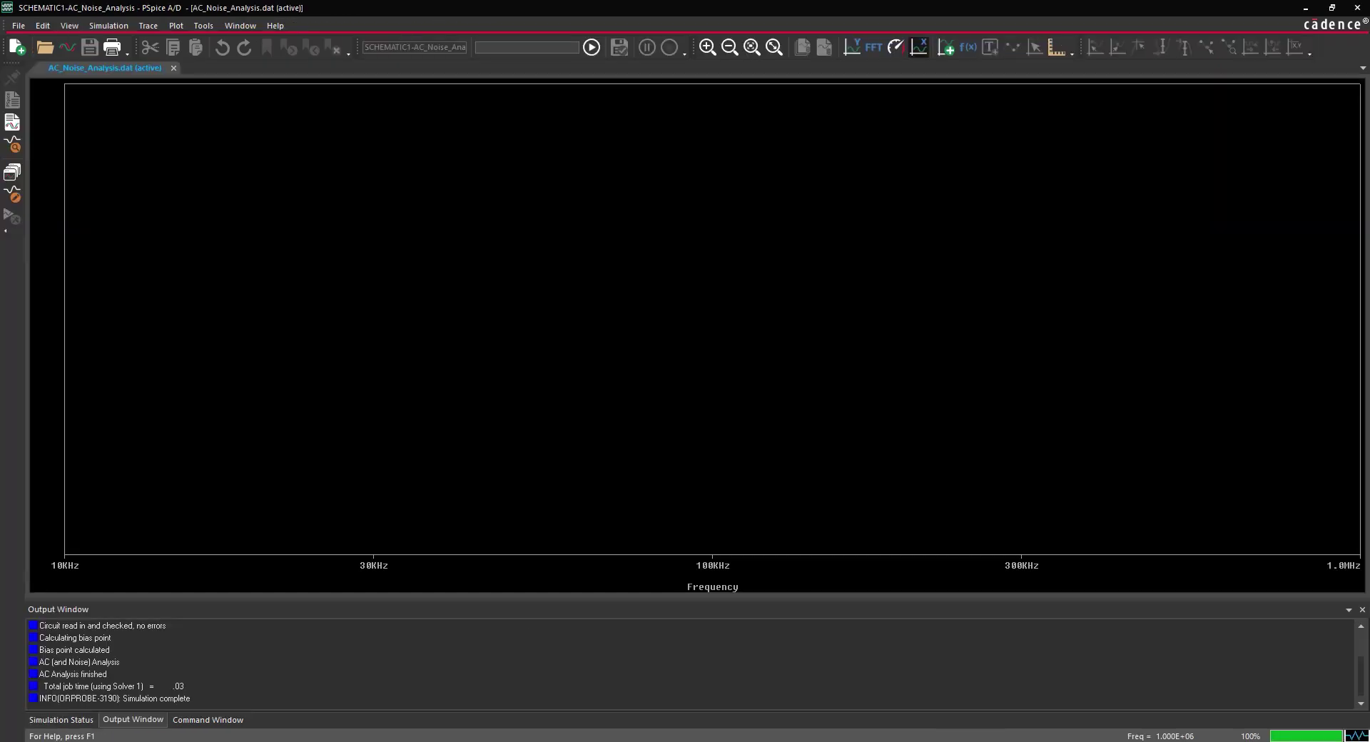
left_click(61, 25)
left_click(70, 100)
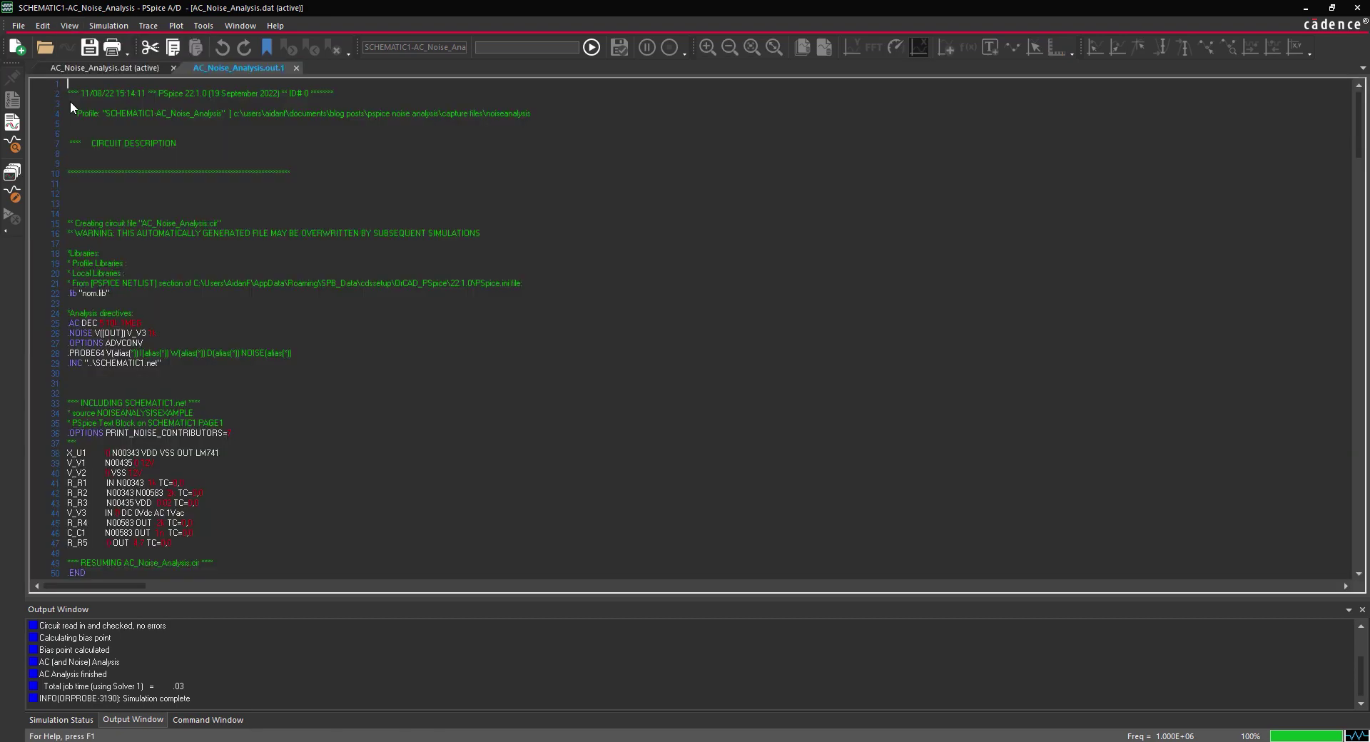
scroll(207, 359, "down", 20)
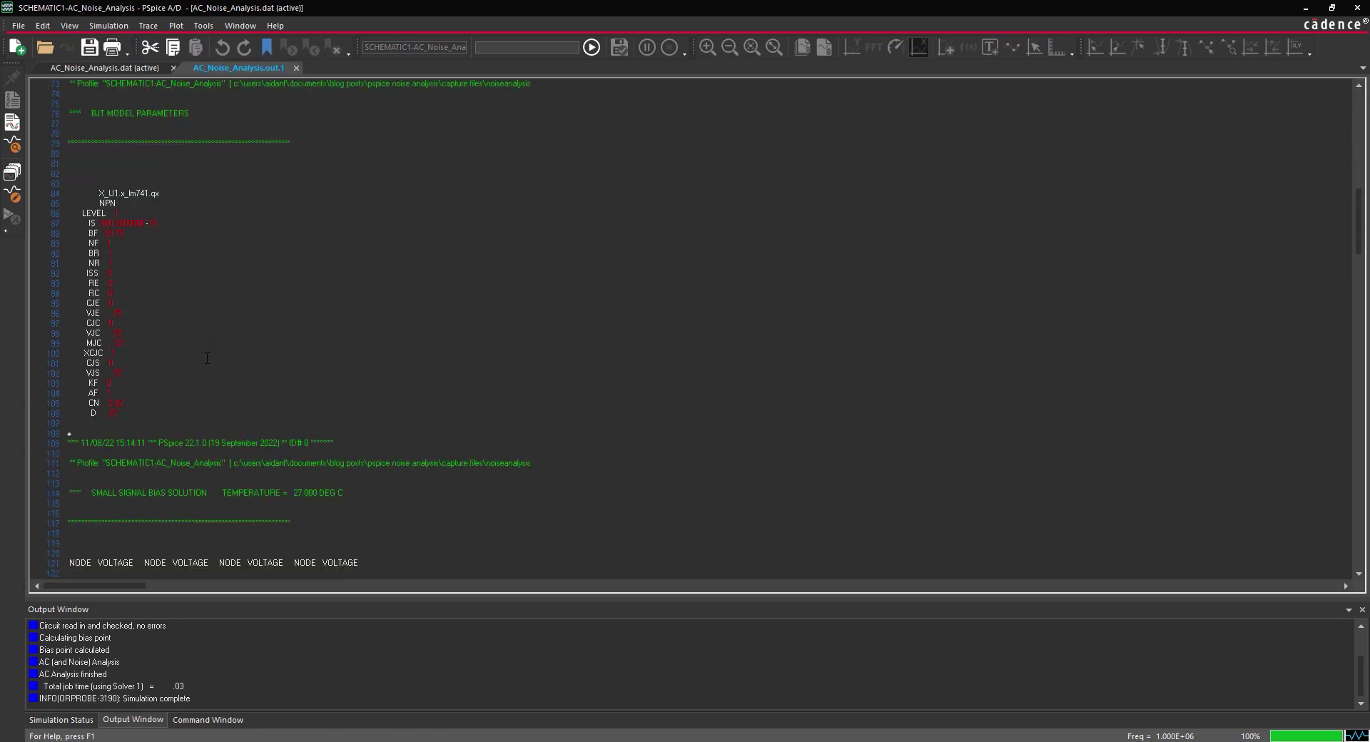
scroll(207, 358, "down", 20)
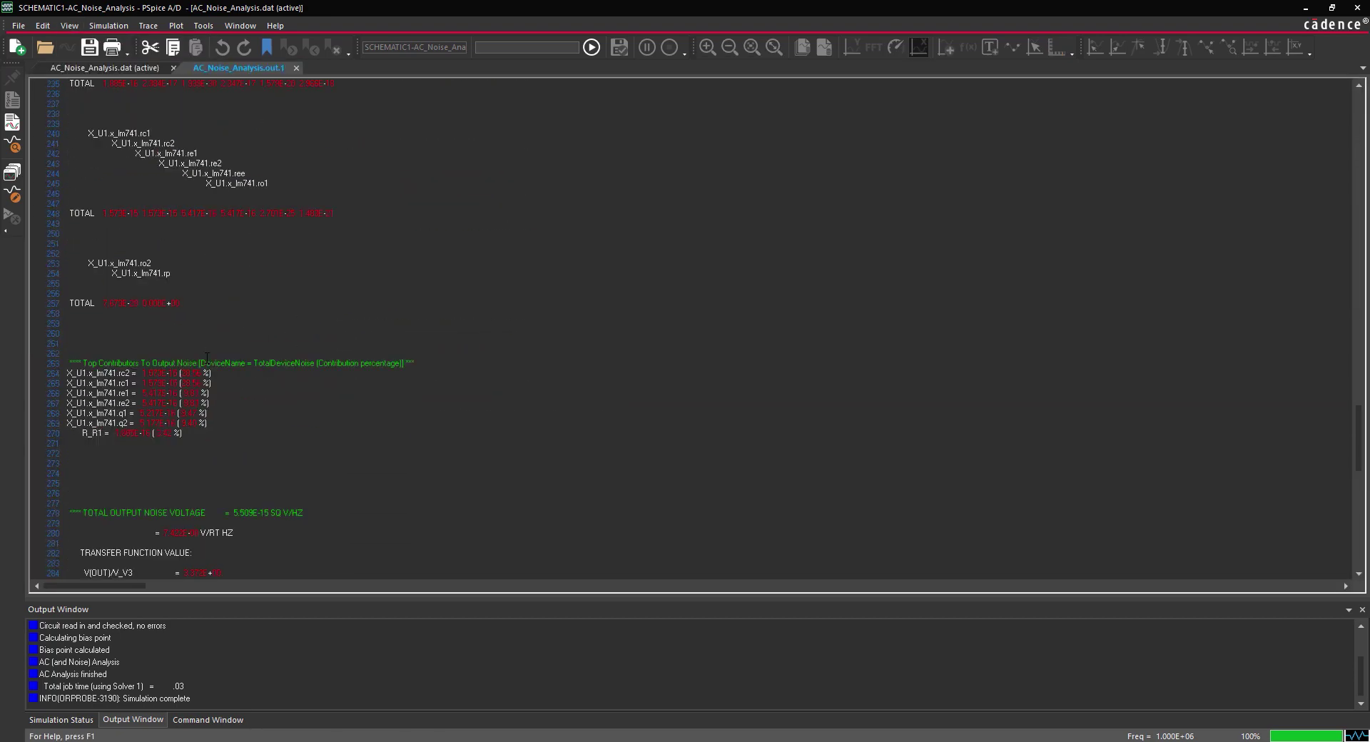